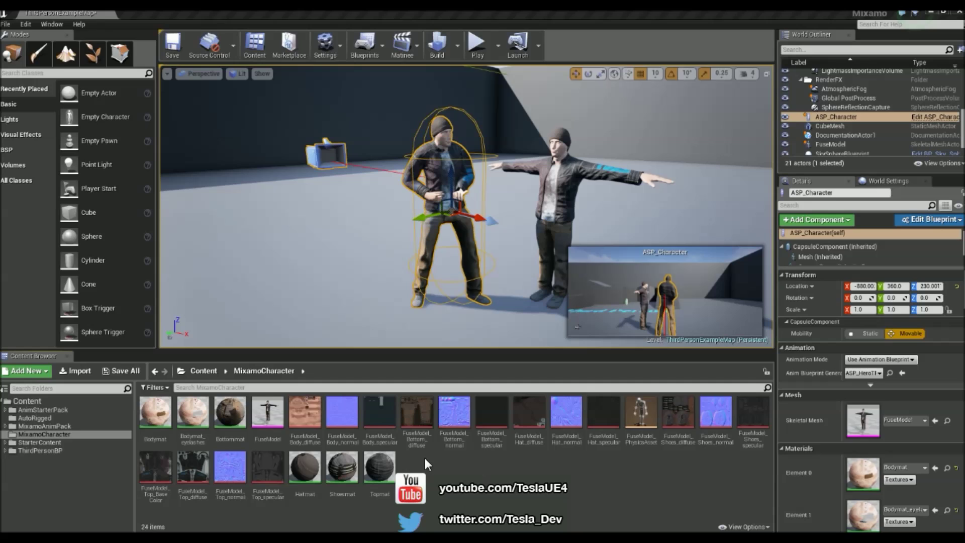
- Create a new folder named Animations under MixamoCharacter and open it
right_click(456, 487)
click(500, 247)
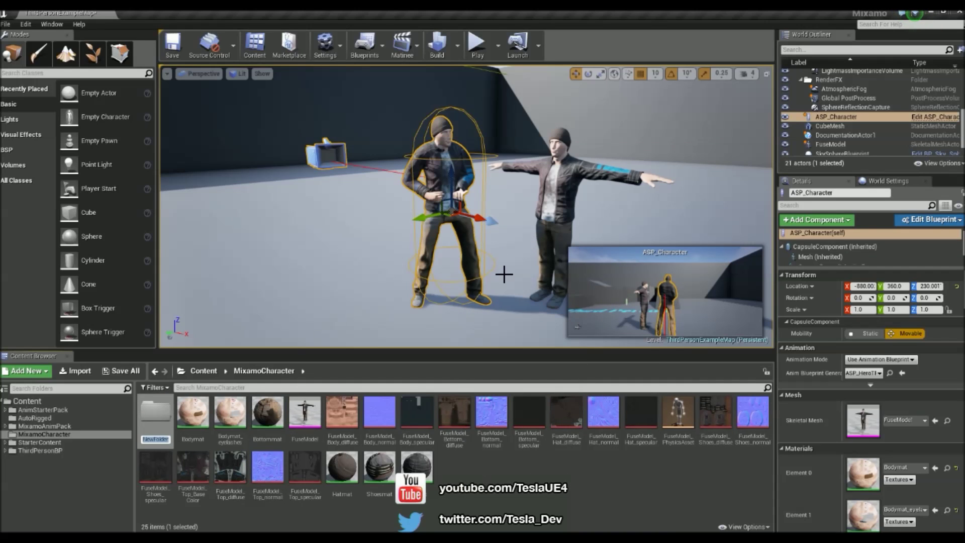
text(Animations)
key(Return)
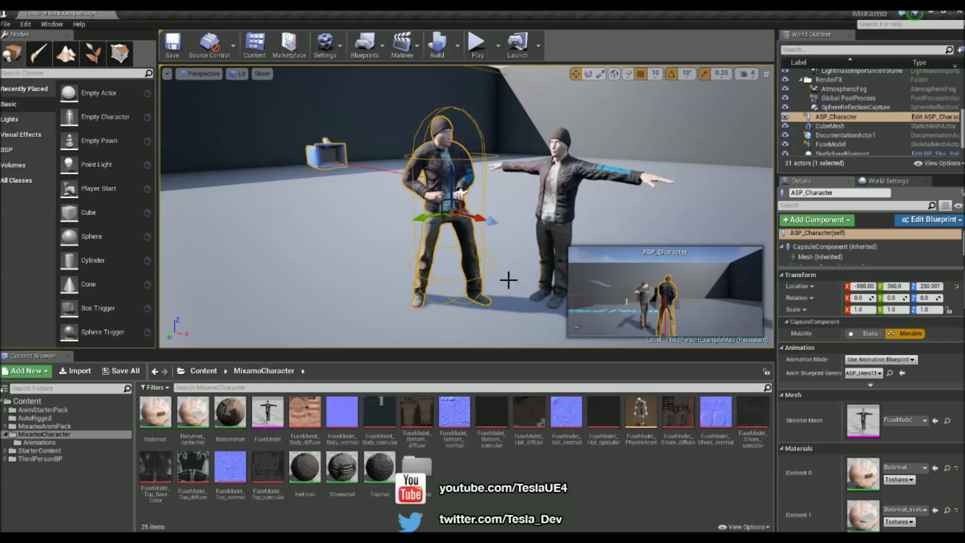
double_click(416, 466)
- Import the seven Mixamo FBX animation files onto HeroTPP_Skeleton with Import All
key(alt+Tab)
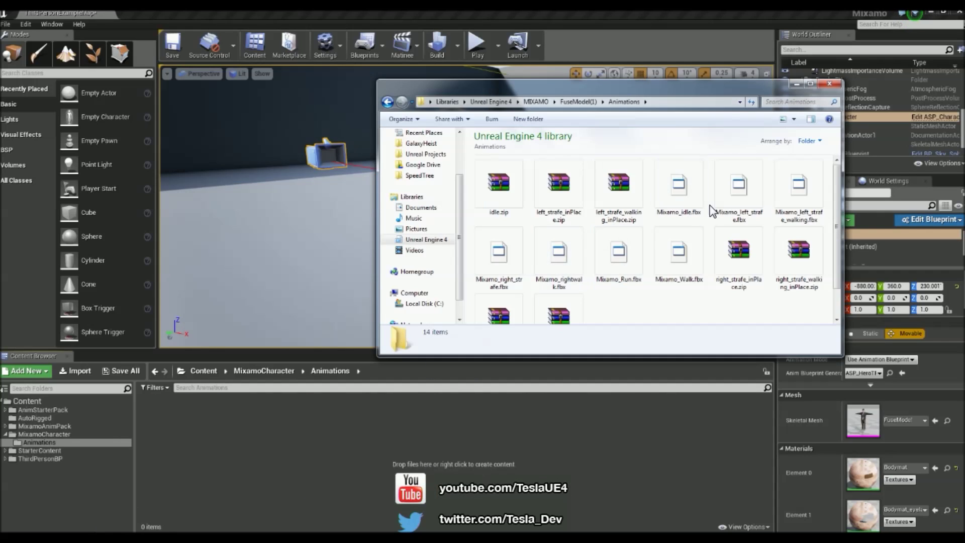
click(679, 191)
shift+click(679, 257)
drag(679, 257, 355, 457)
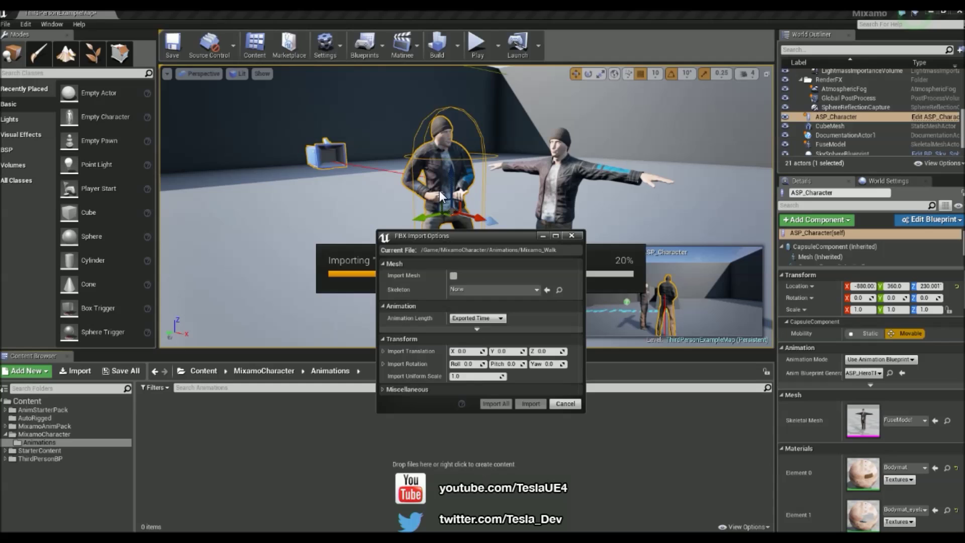
click(454, 291)
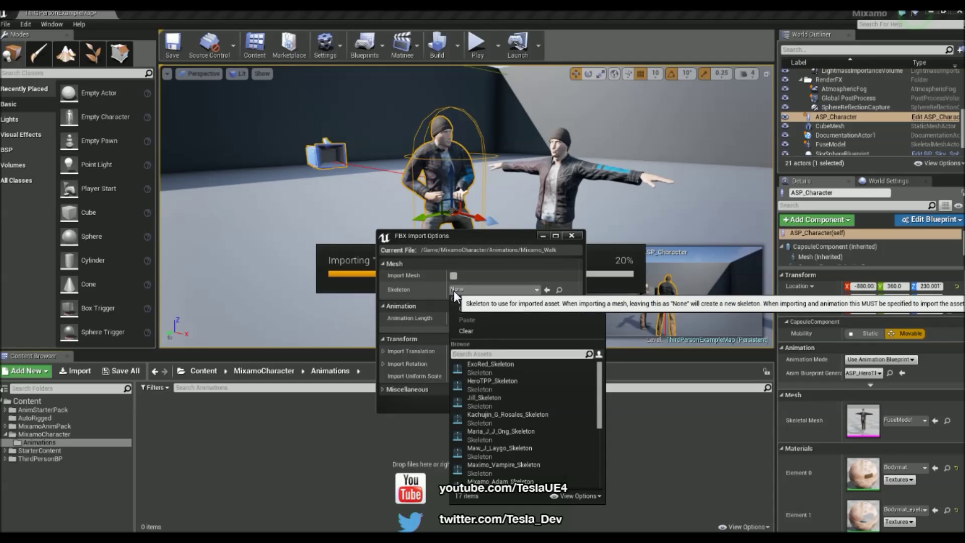
click(497, 381)
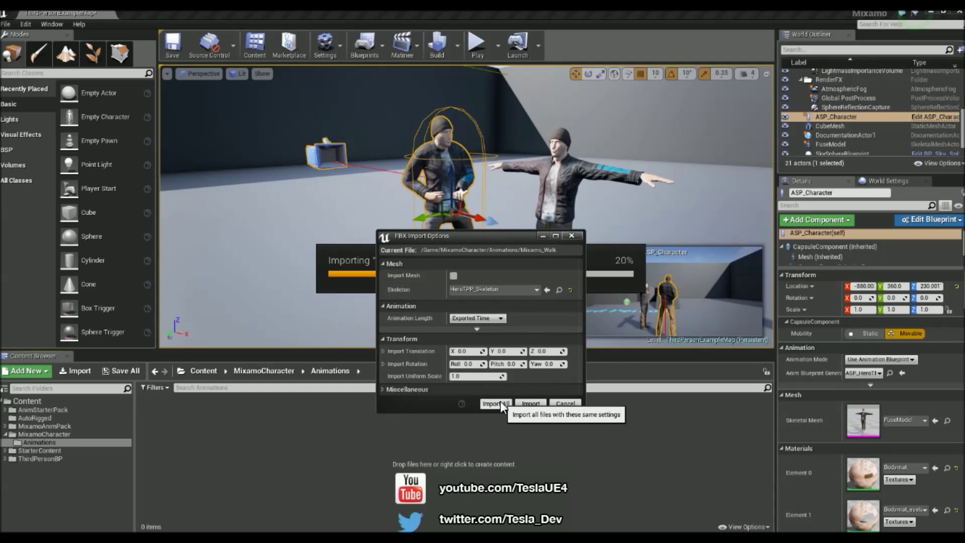
click(500, 402)
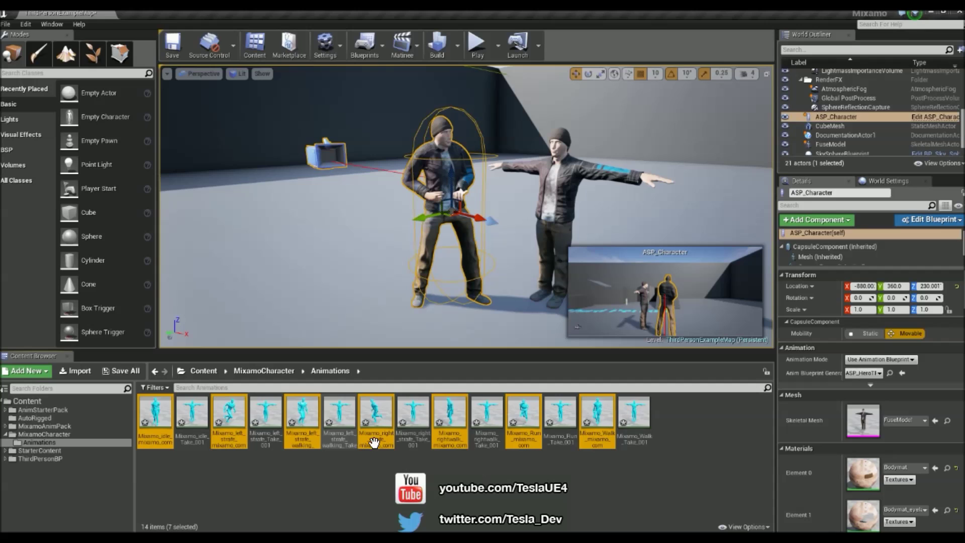
- Delete the seven _Take_001 duplicates: Walk, Run, rightwalk, the strafe variants and idle
click(635, 412)
ctrl+click(560, 412)
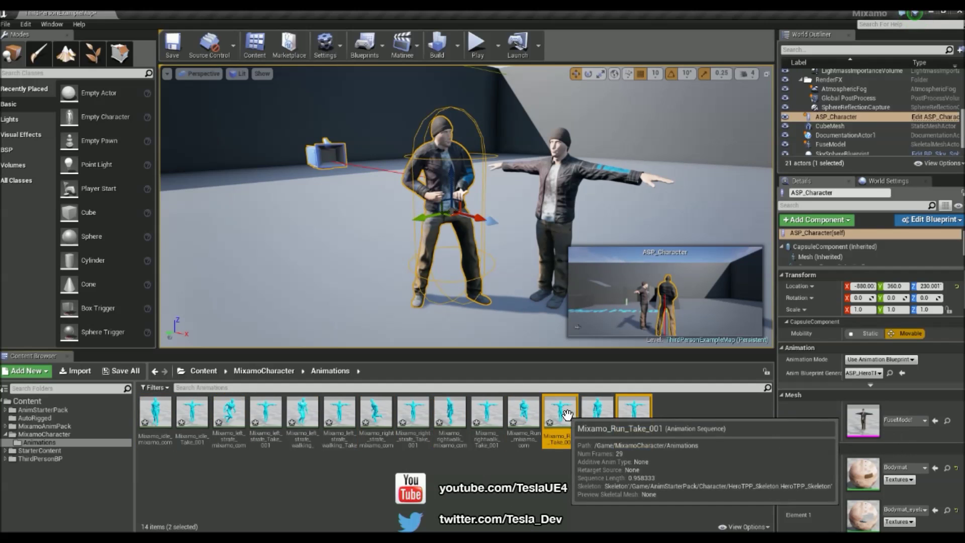
ctrl+click(479, 416)
ctrl+click(414, 417)
ctrl+click(339, 416)
ctrl+click(265, 416)
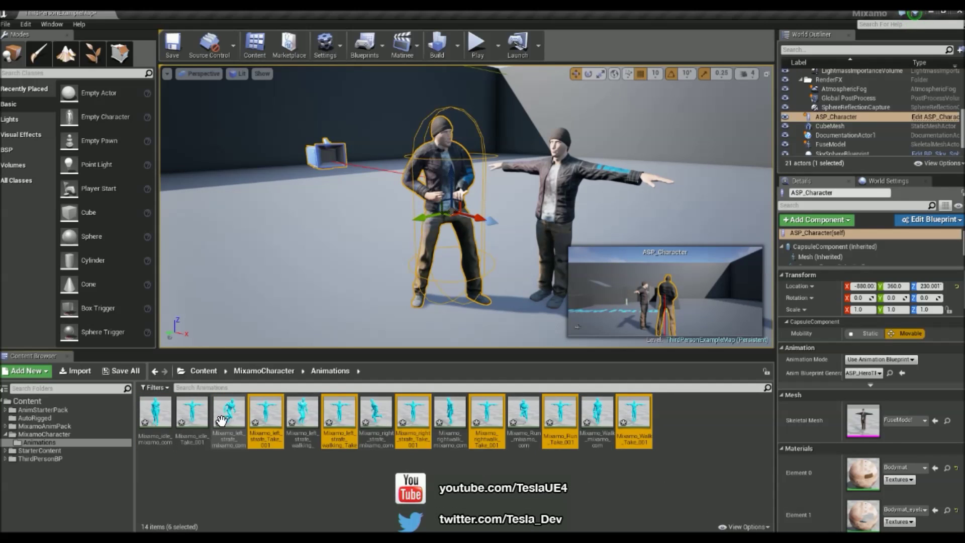
ctrl+click(196, 418)
key(Delete)
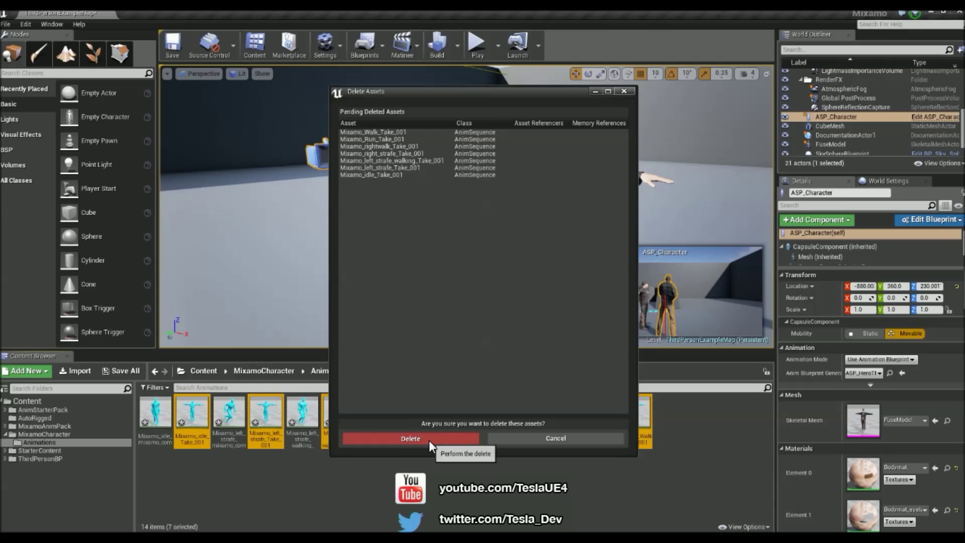
click(429, 441)
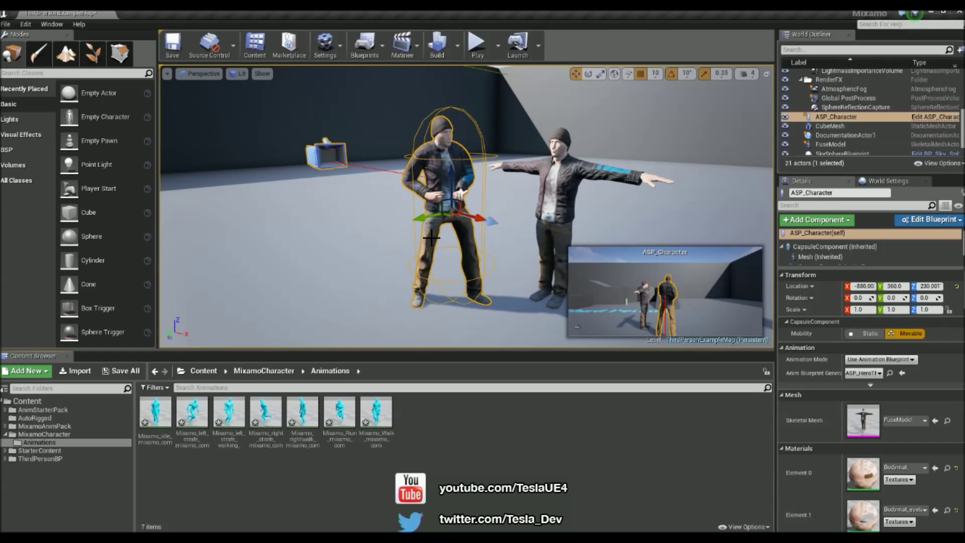
- Create a Blend Space asset on HeroTPP_Skeleton and name it MixamoBlendspace
right_click(418, 424)
mouse_move(465, 362)
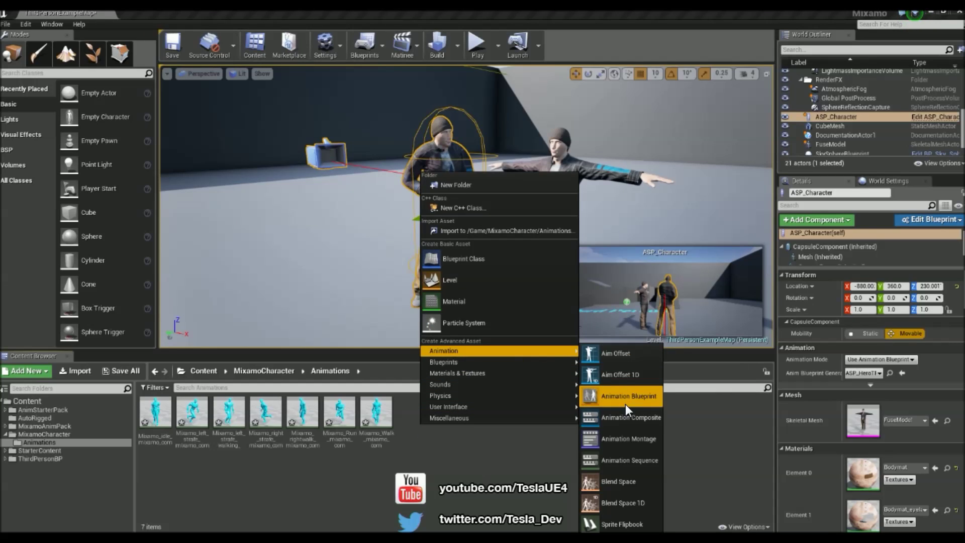
click(625, 480)
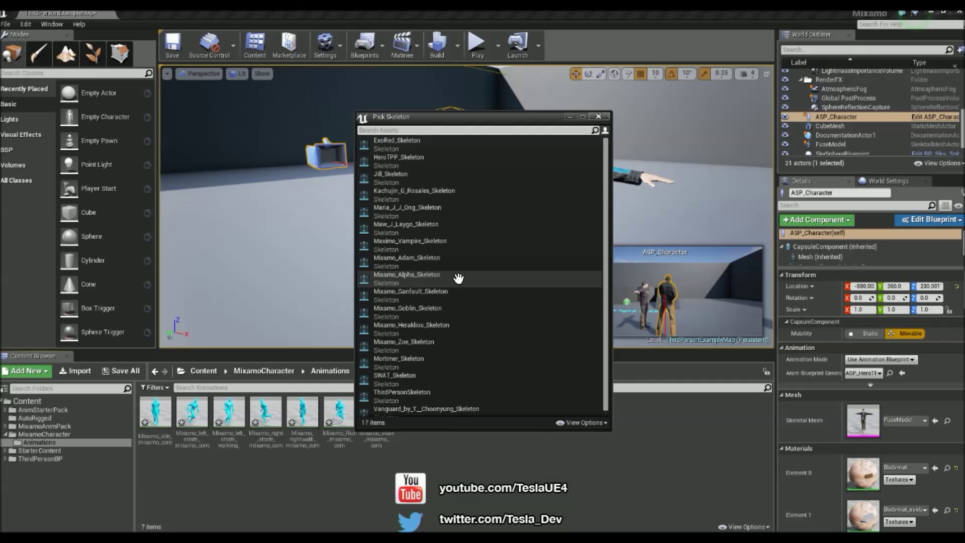
click(435, 161)
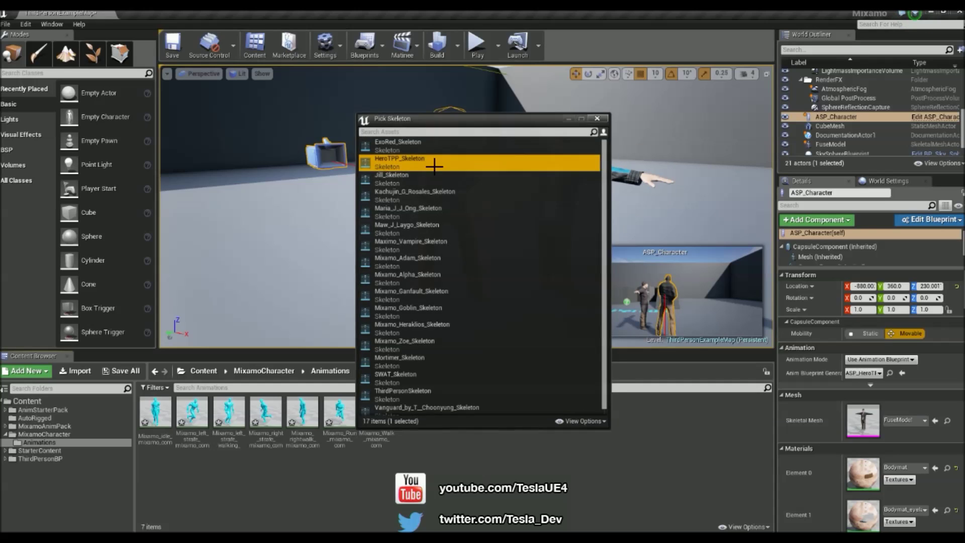
text(Mi)
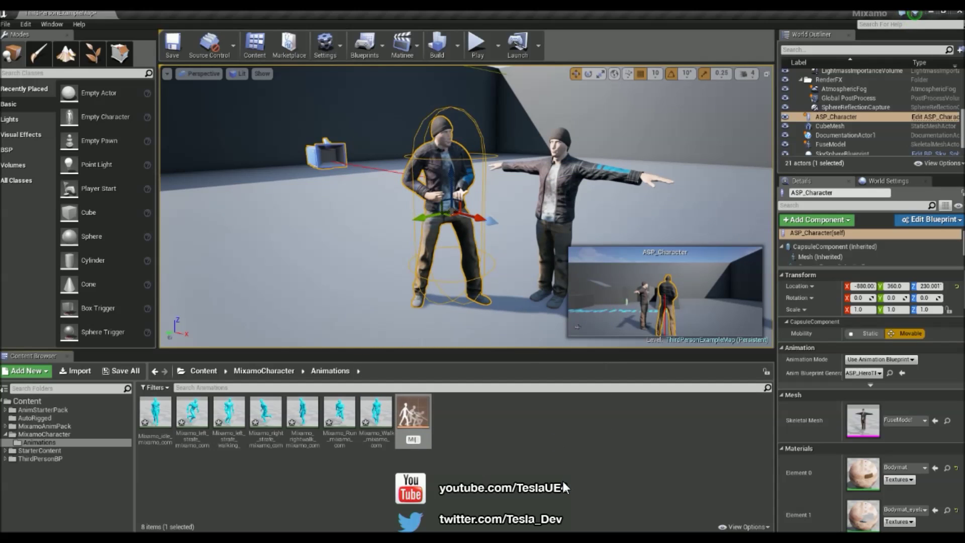
text(xamo Blendspace)
key(Return)
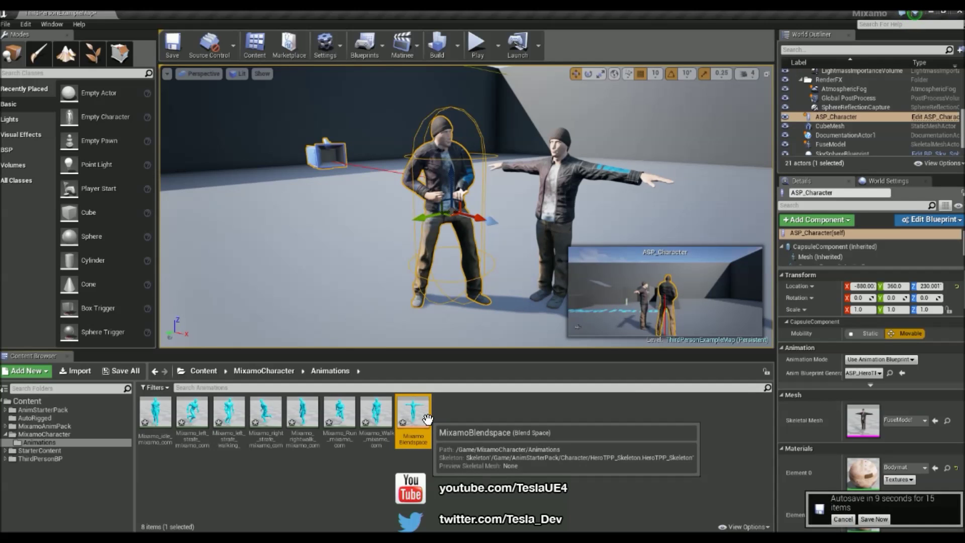
- In MixamoBlendspace, label the vertical axis Speed and the horizontal axis Direction, then apply
double_click(428, 420)
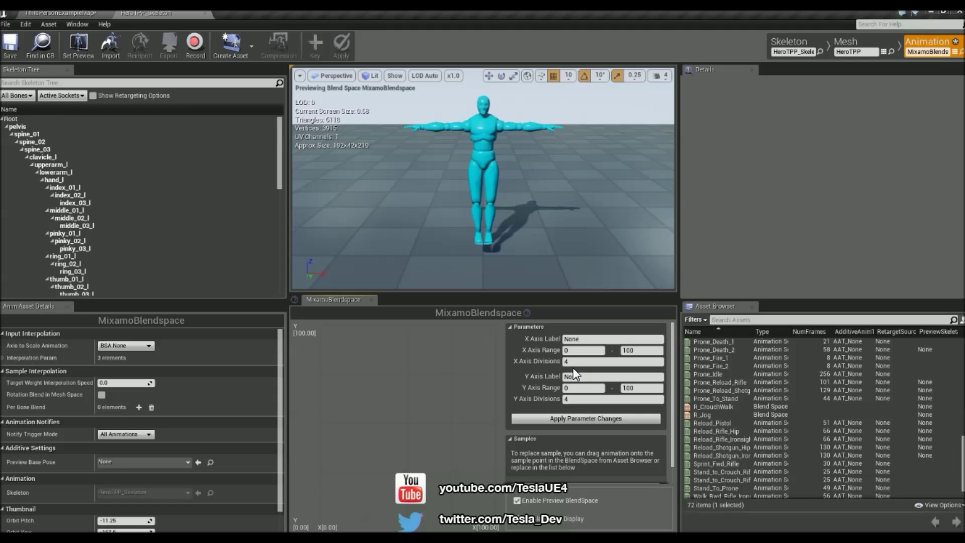
text(Speed)
key(Return)
click(597, 344)
text(Direction)
key(Return)
click(589, 421)
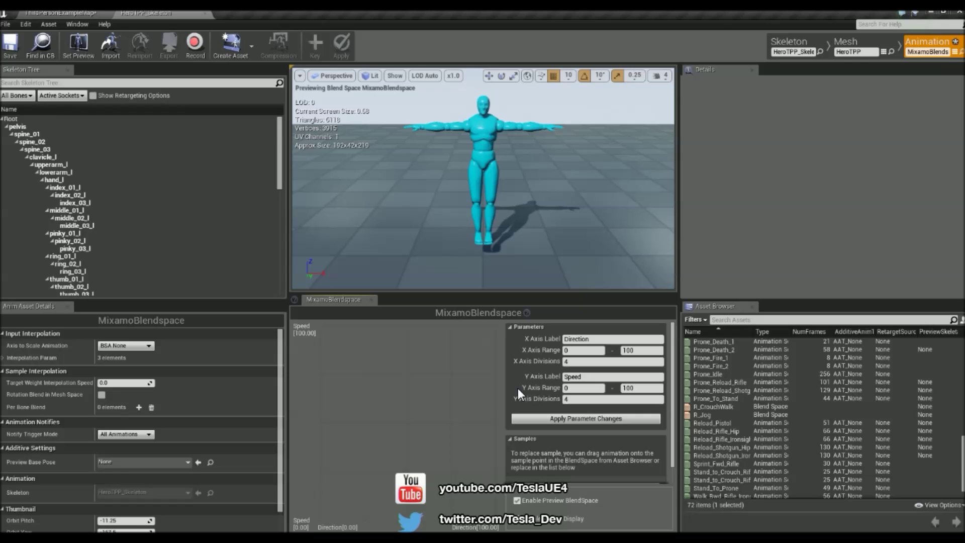
- Set the Direction axis range to -180 to 180, with Speed from 0 to 500
click(641, 389)
text(-180)
key(Return)
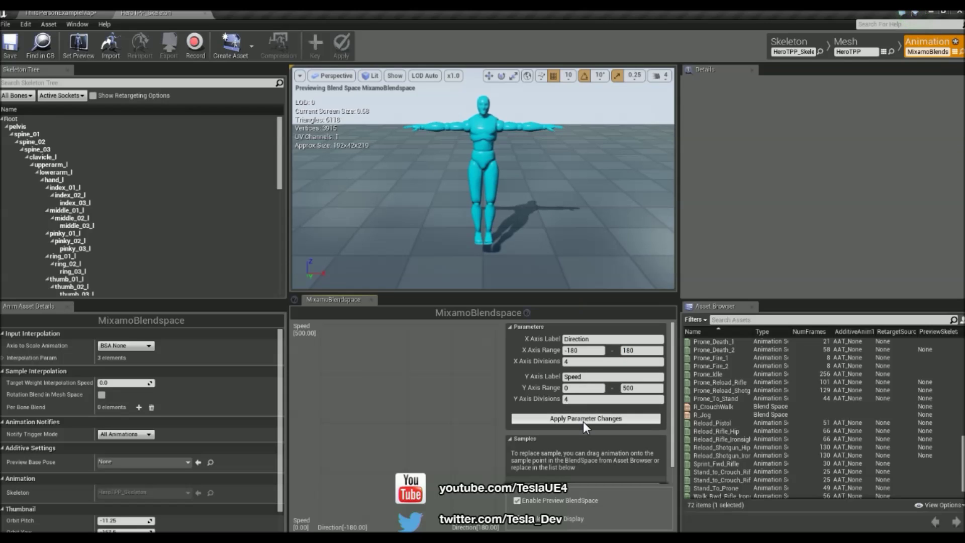
scroll(746, 414, up, 5)
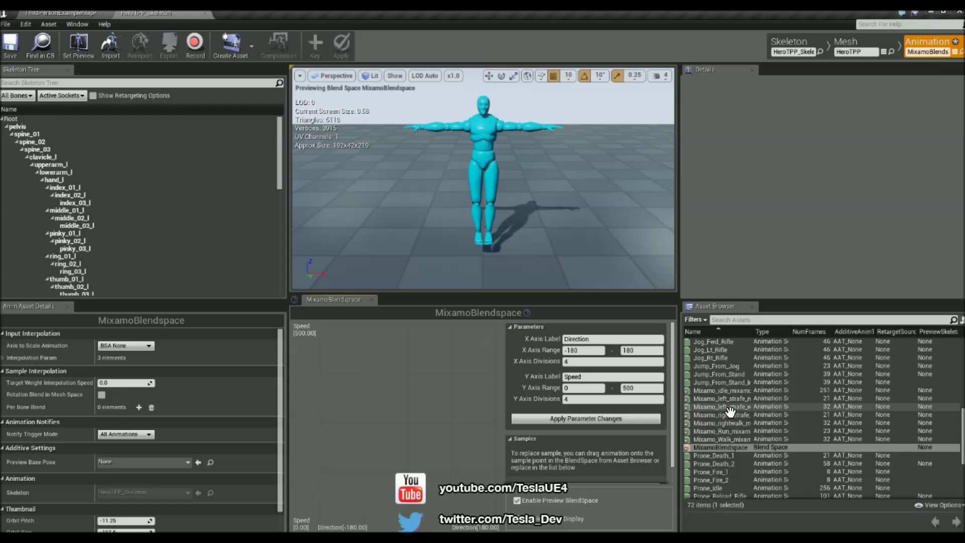
- Place the idle, walk and run animations on the grid, with run at top speed
drag(732, 396, 409, 523)
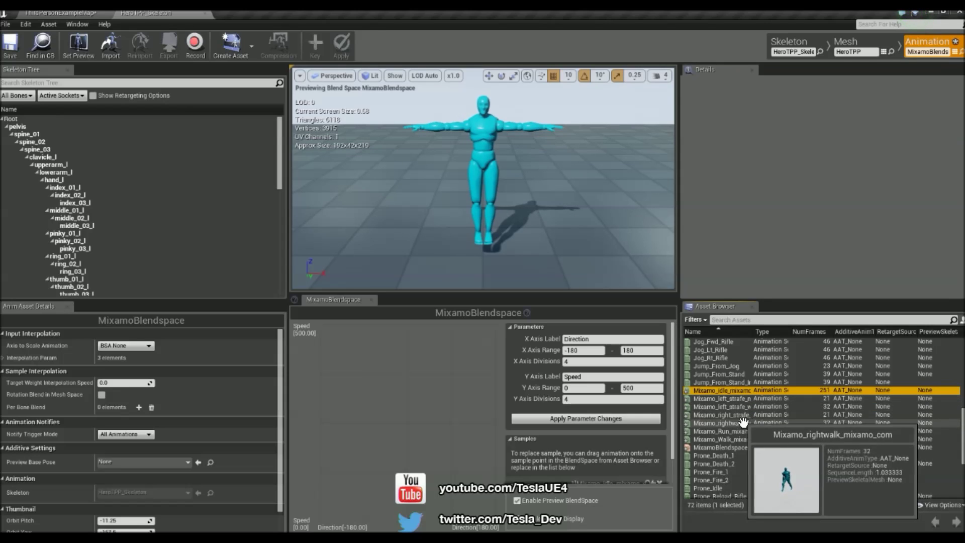
drag(741, 441, 409, 425)
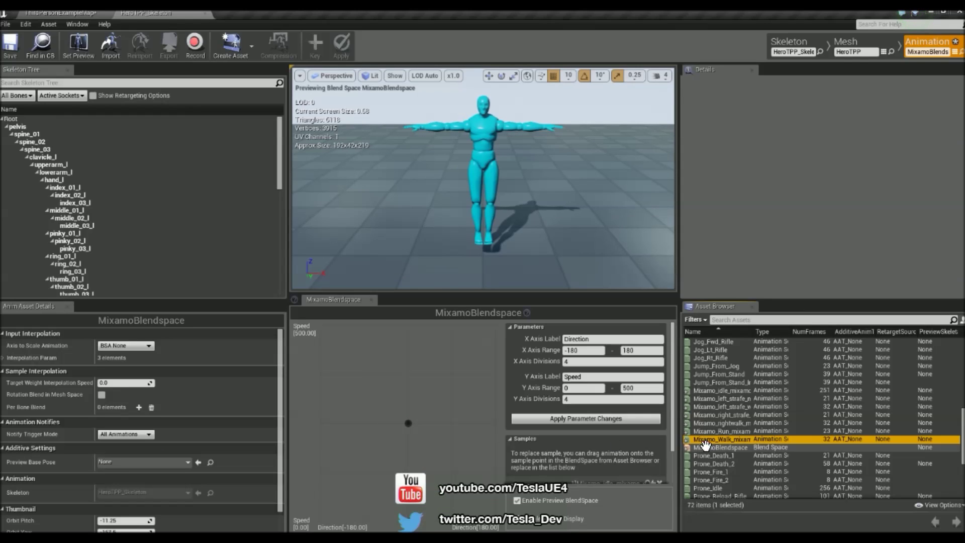
drag(738, 436, 410, 354)
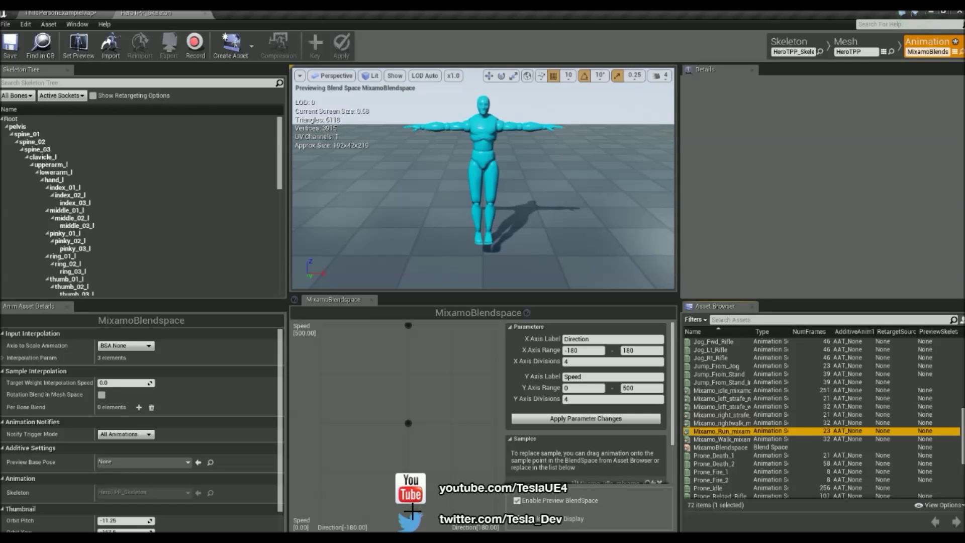
- Add the right walk, left strafe walking, right strafe and left strafe samples beside them
mouse_move(411, 327)
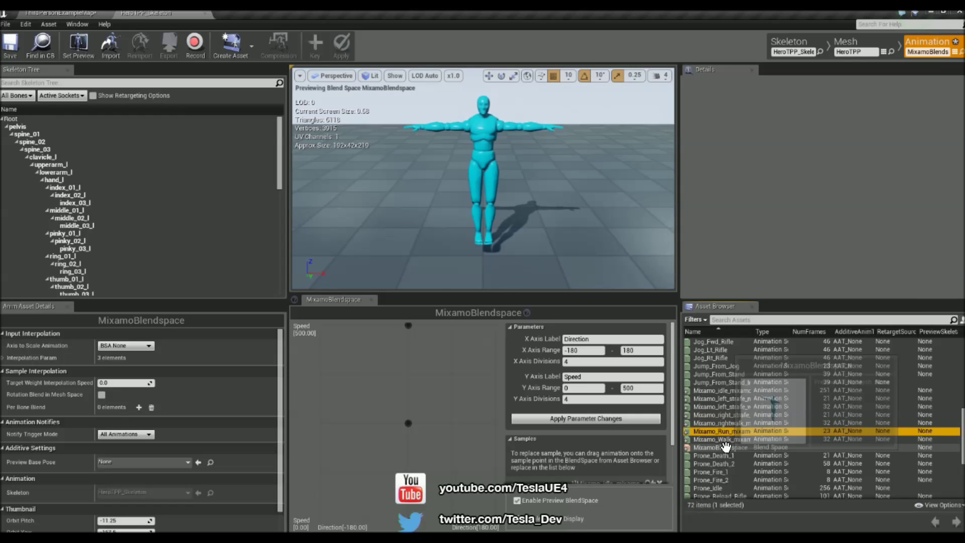
mouse_move(735, 426)
drag(735, 425, 452, 423)
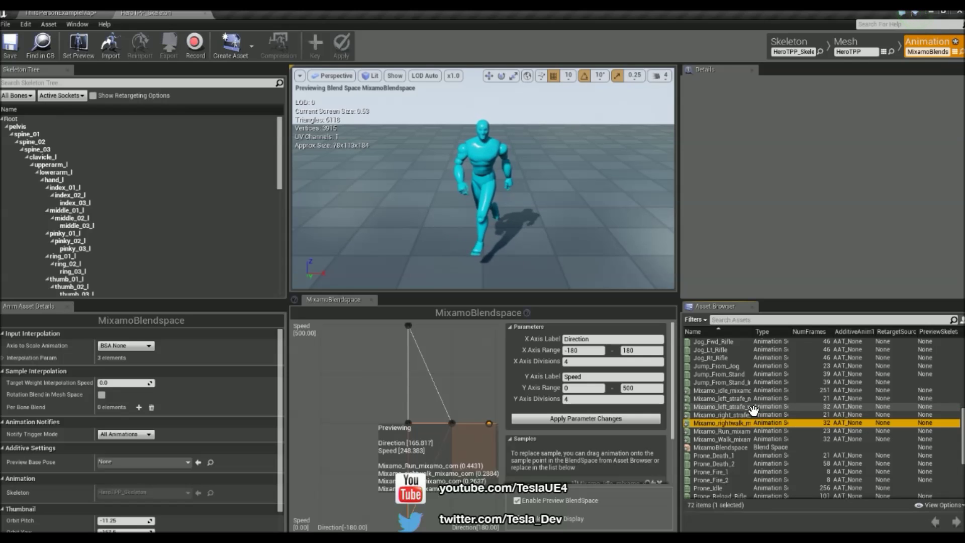
drag(749, 408, 365, 423)
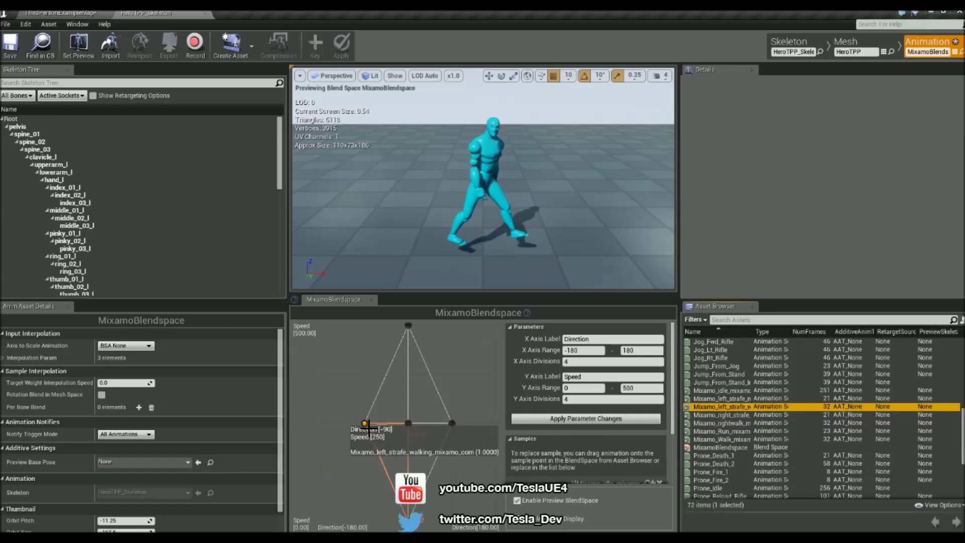
drag(719, 414, 452, 326)
drag(748, 399, 365, 325)
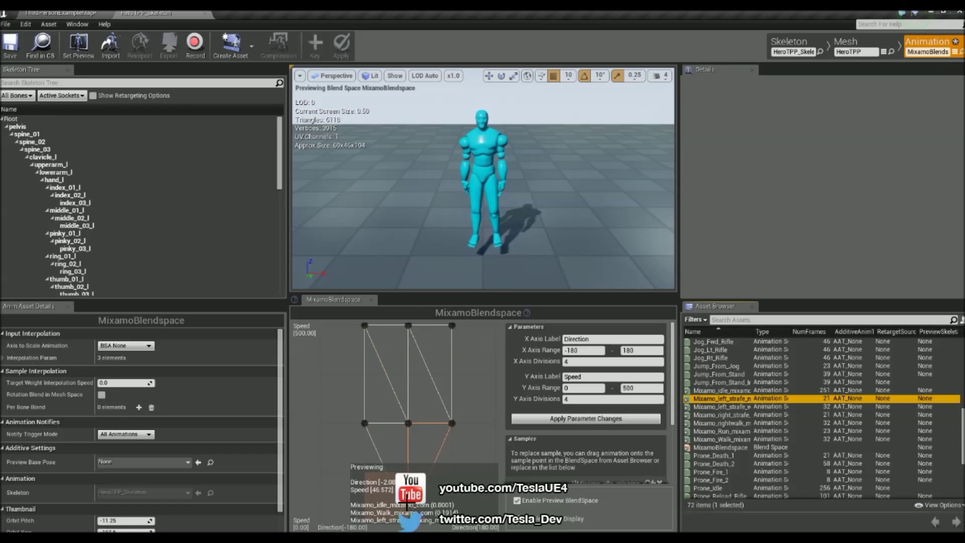
- Close the blend space editor and create a HeroTPP_Skeleton Animation Blueprint named MixamoAnimB
click(207, 12)
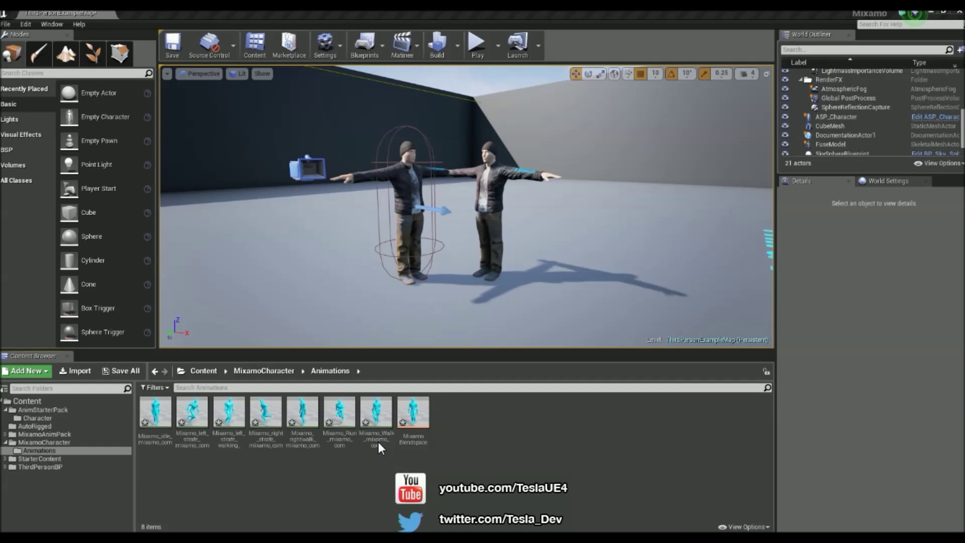
right_click(458, 418)
mouse_move(485, 345)
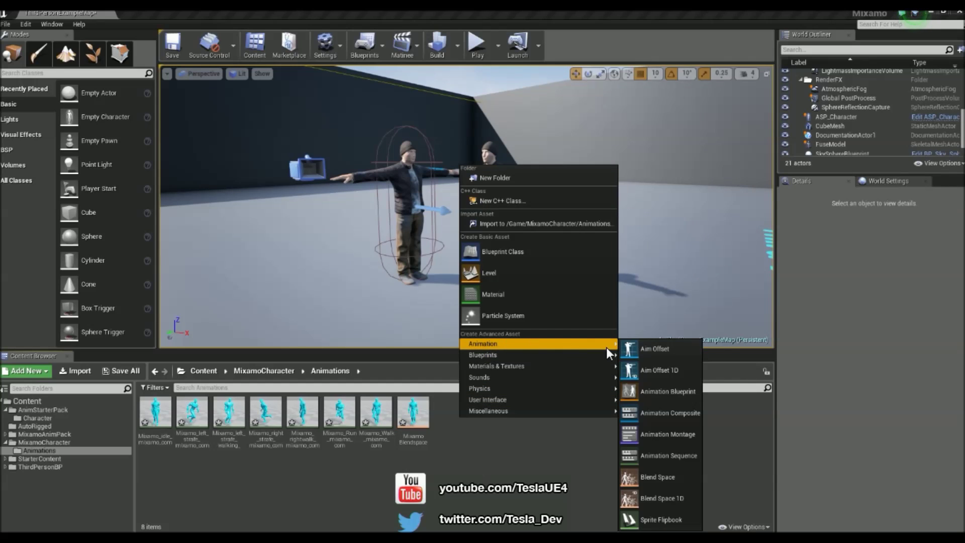
click(683, 392)
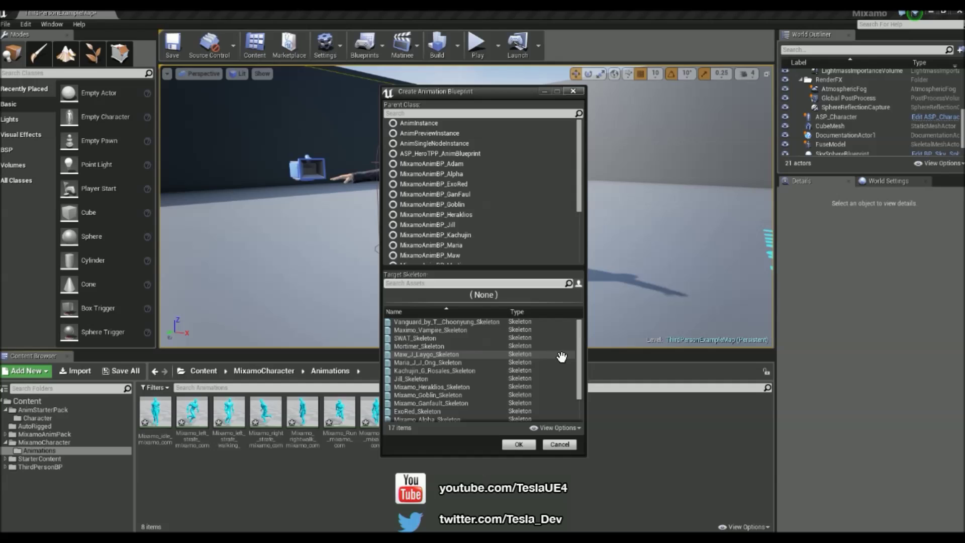
scroll(578, 348, down, 3)
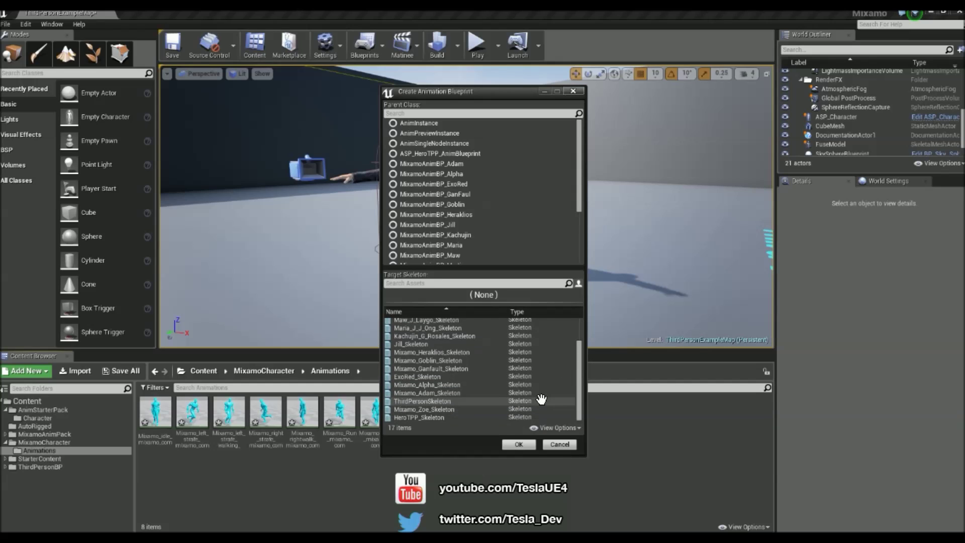
click(432, 418)
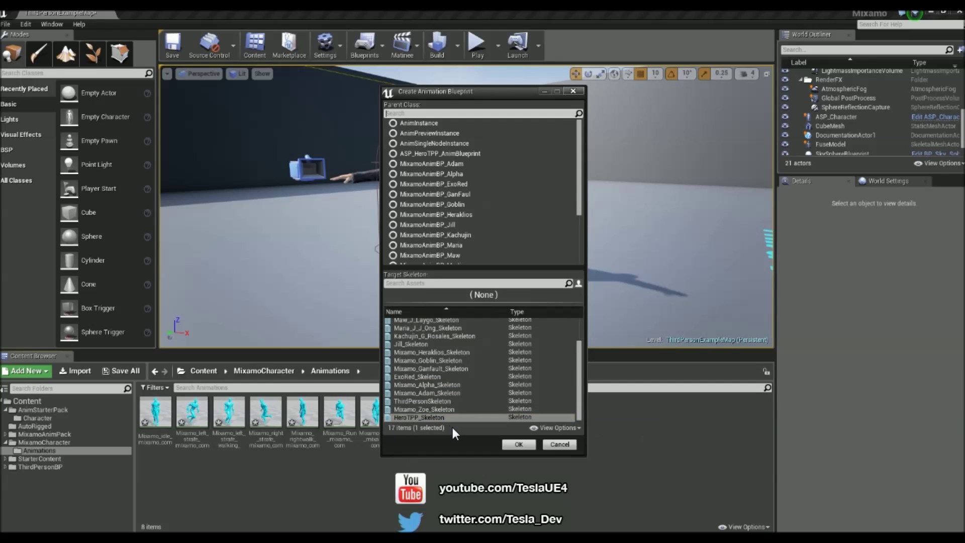
click(515, 445)
text(M)
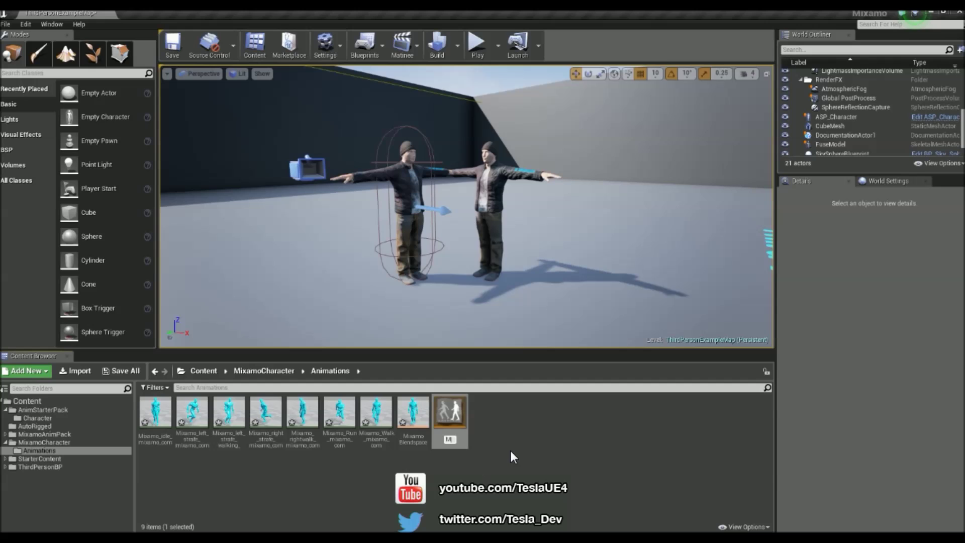
text(ixamoAnimB)
key(Return)
- In MixamoAnimB's EventGraph, add an IsValid check on Try Get Pawn Owner
double_click(418, 424)
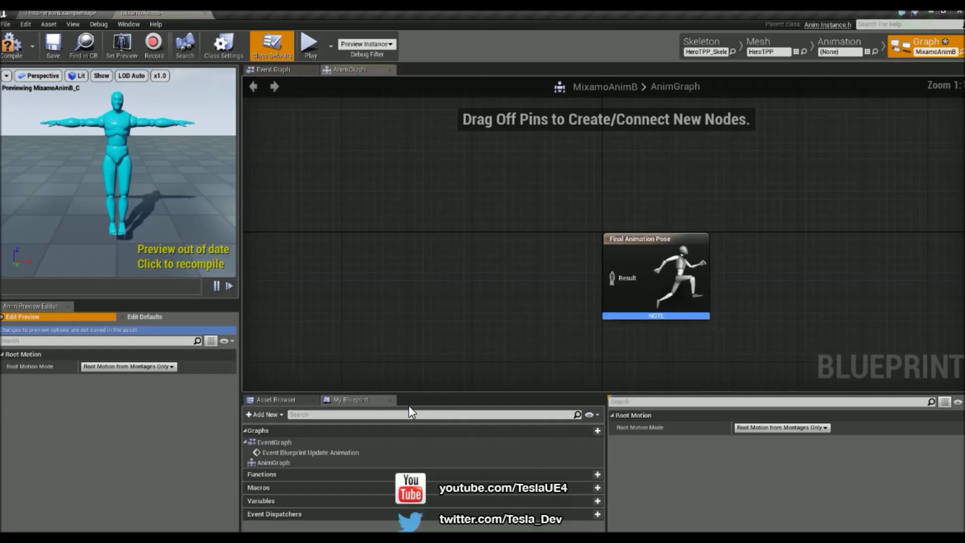
click(285, 69)
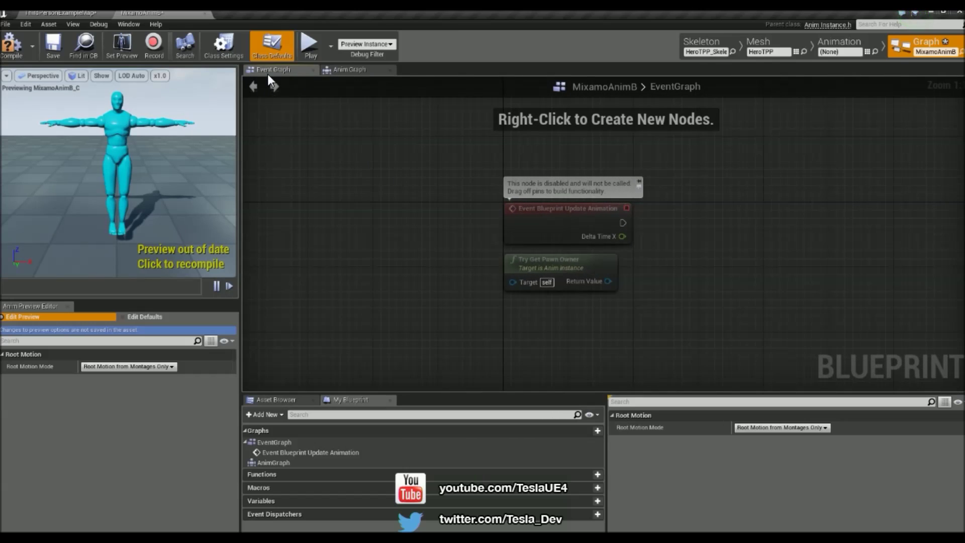
right_drag(390, 222, 373, 233)
scroll(510, 262, down, 1)
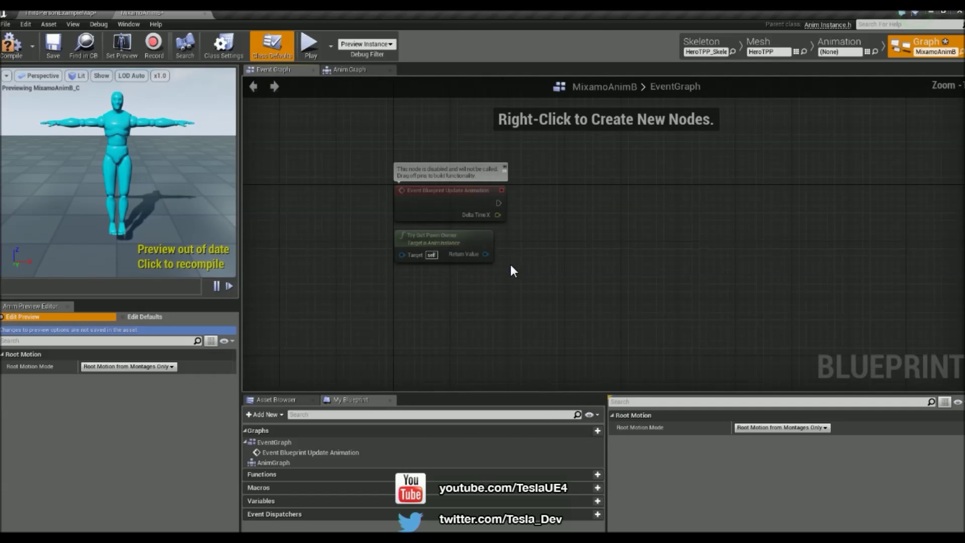
right_drag(510, 262, 472, 254)
scroll(496, 249, up, 1)
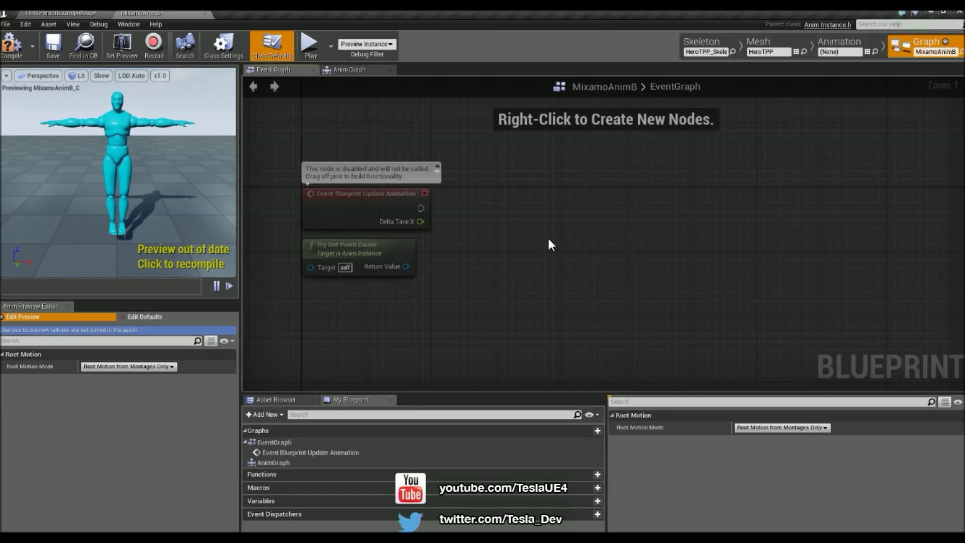
right_drag(549, 245, 549, 215)
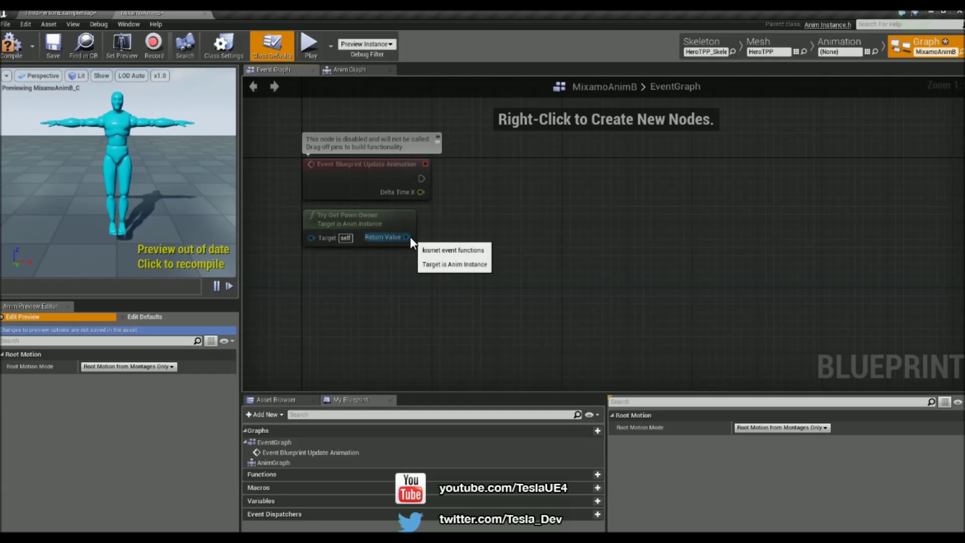
drag(407, 237, 483, 227)
text(isvalid)
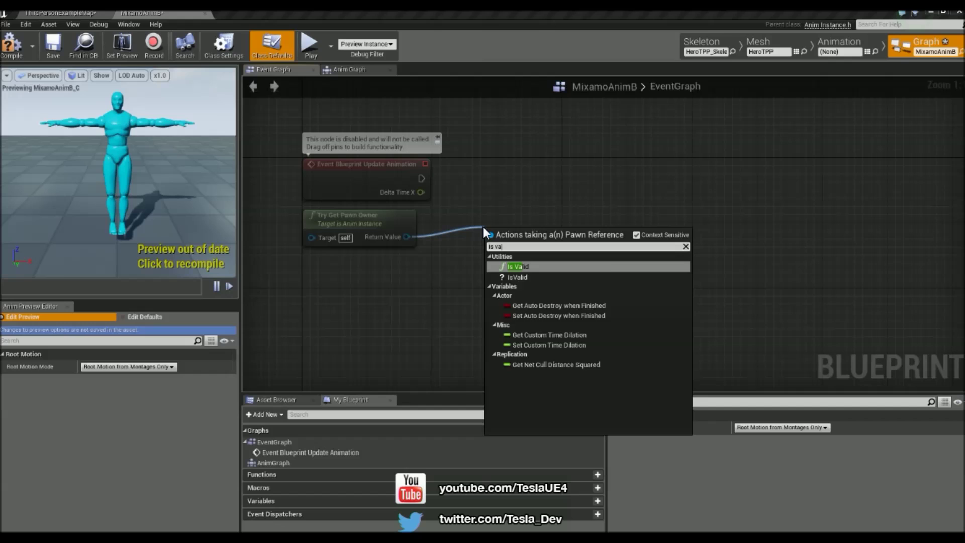
key(Return)
drag(552, 243, 554, 170)
click(421, 245)
- Add a Get Velocity node fed by the pawn owner, placed below IsValid
drag(407, 236, 521, 257)
text(getvelocity)
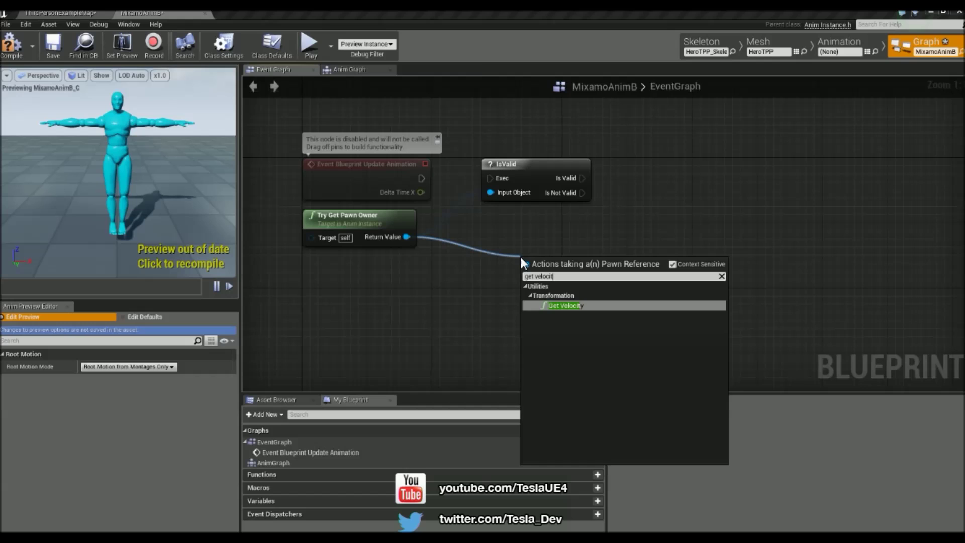
key(Return)
drag(551, 262, 528, 231)
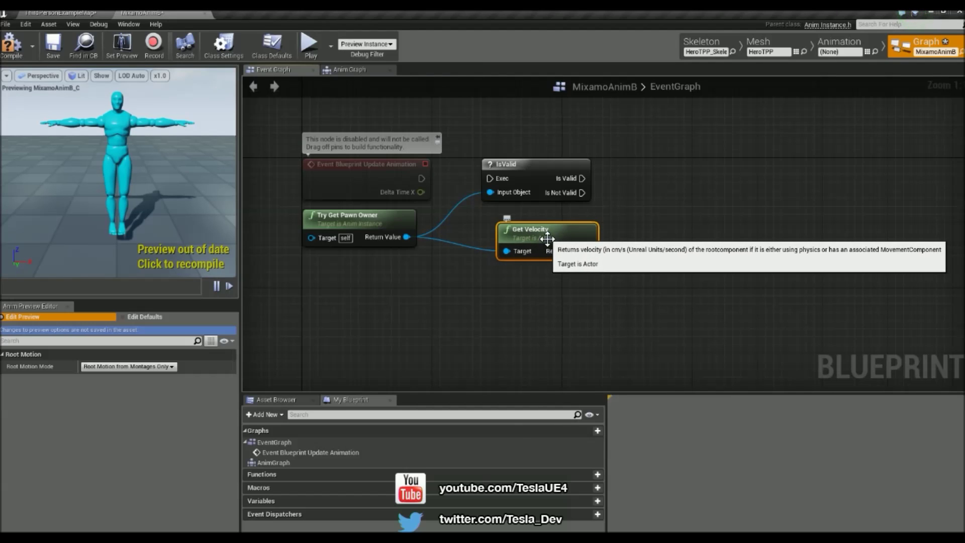
right_drag(634, 217, 547, 222)
click(557, 221)
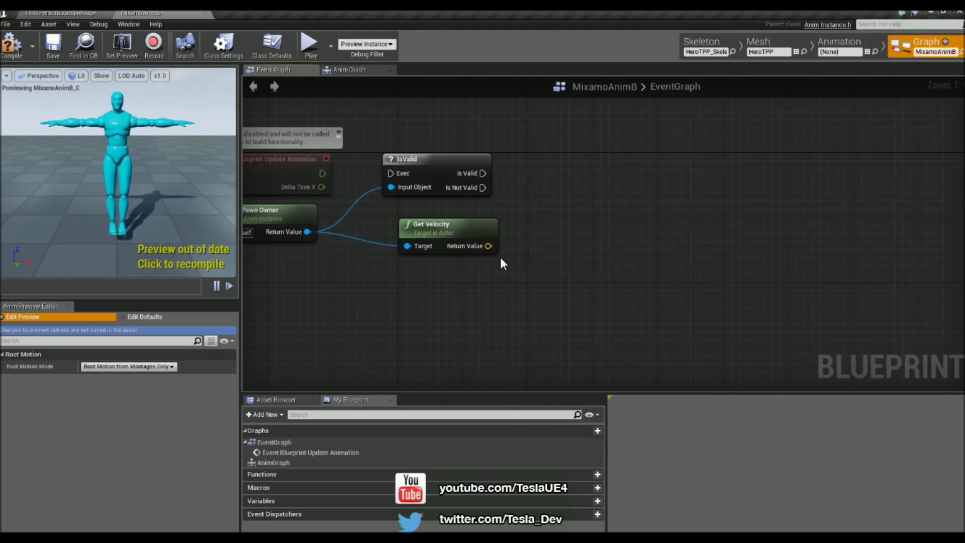
right_drag(496, 255, 453, 245)
- Feed velocity into a Vector Length node and promote its result to a Speed variable
drag(451, 237, 495, 234)
text(vec)
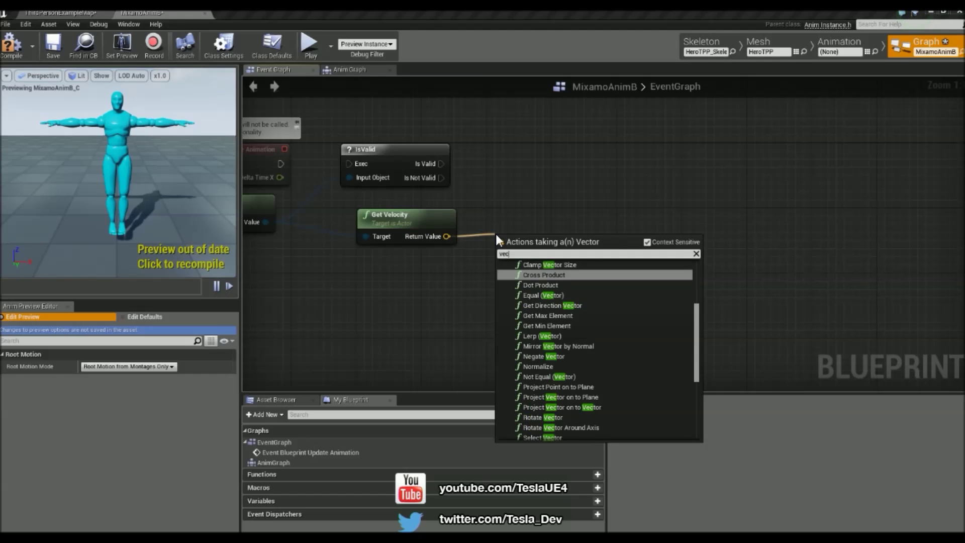
text(tor length)
key(Return)
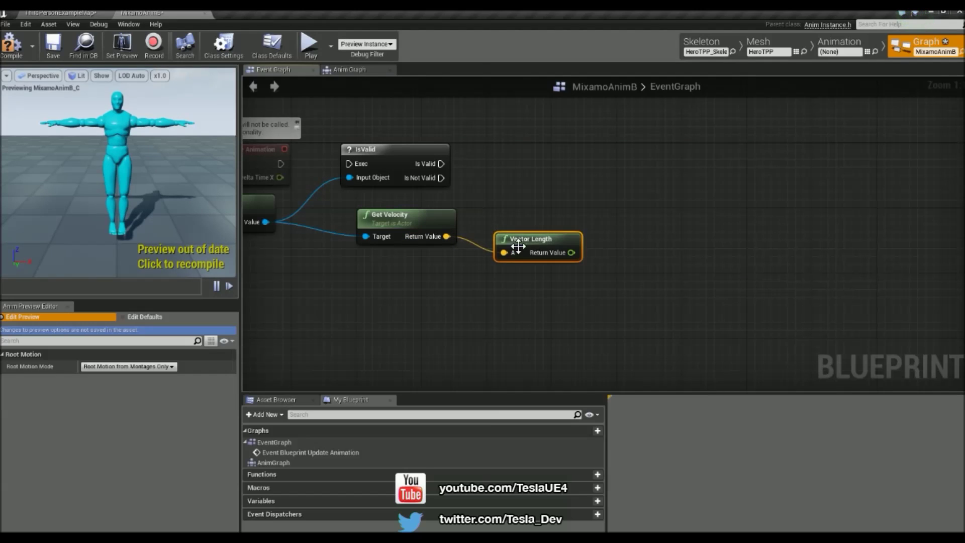
right_click(573, 242)
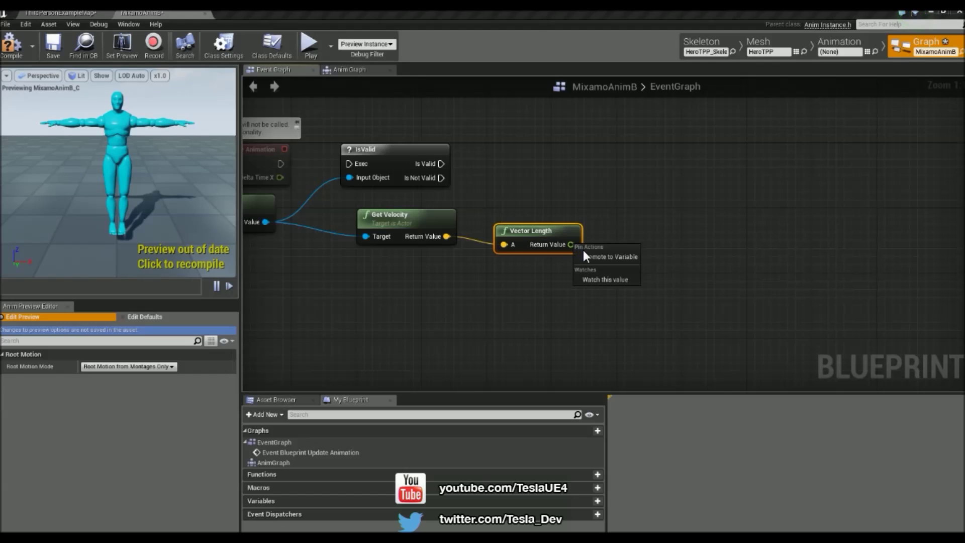
click(593, 255)
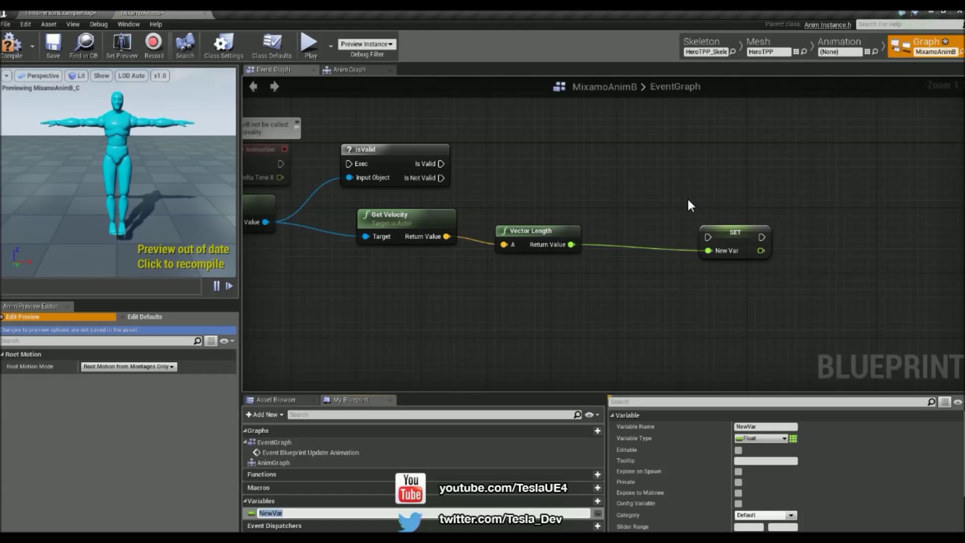
key(Return)
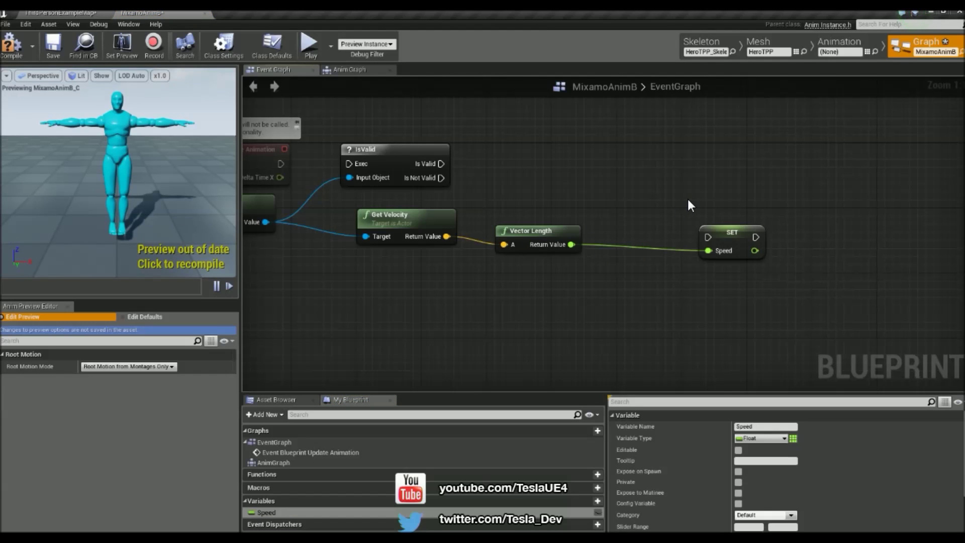
drag(740, 229, 729, 155)
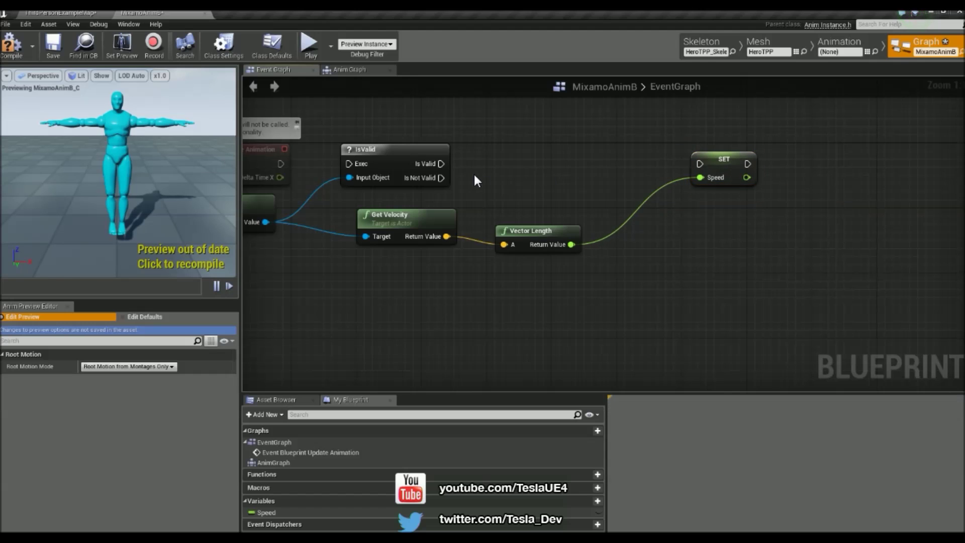
- Wire Is Valid into SET Speed, then chain a velocity-fed Calculate Direction node after it
drag(440, 163, 700, 163)
drag(533, 230, 596, 243)
right_drag(466, 292, 512, 291)
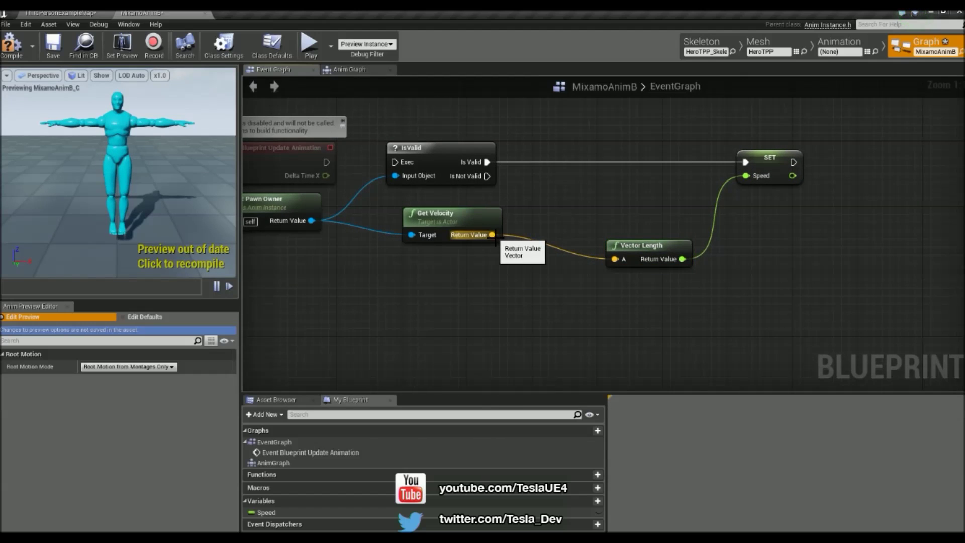
drag(493, 234, 569, 199)
text(cal)
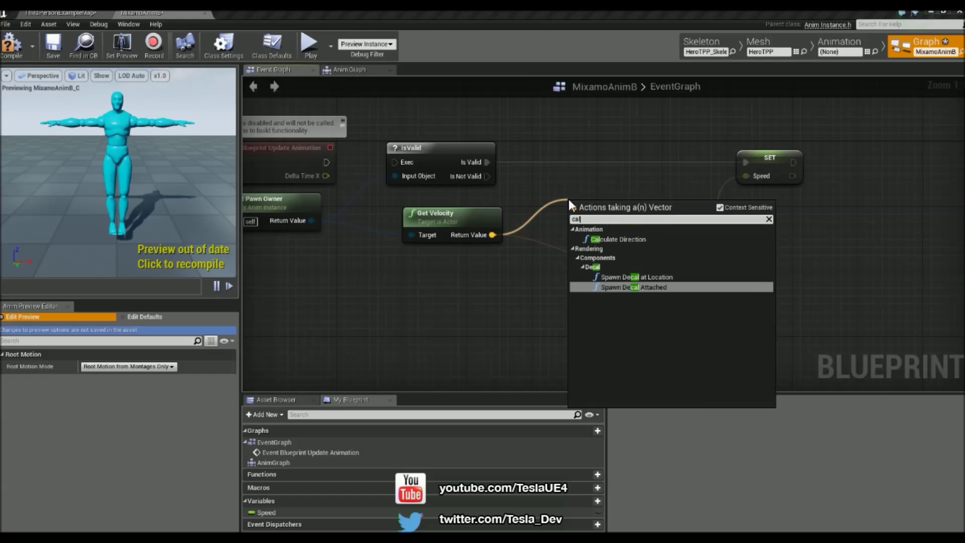
text(c)
key(Return)
right_drag(624, 232, 488, 231)
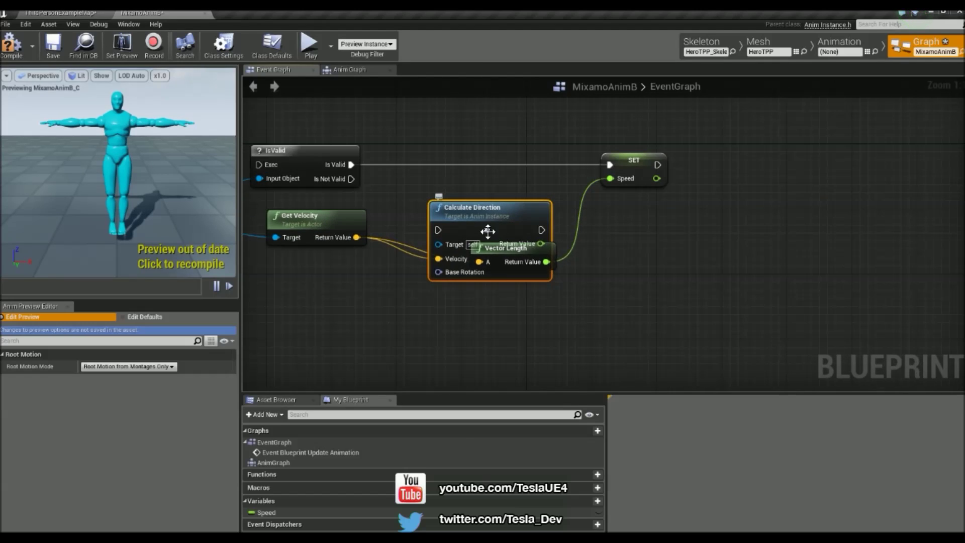
drag(488, 231, 792, 178)
right_drag(703, 144, 638, 162)
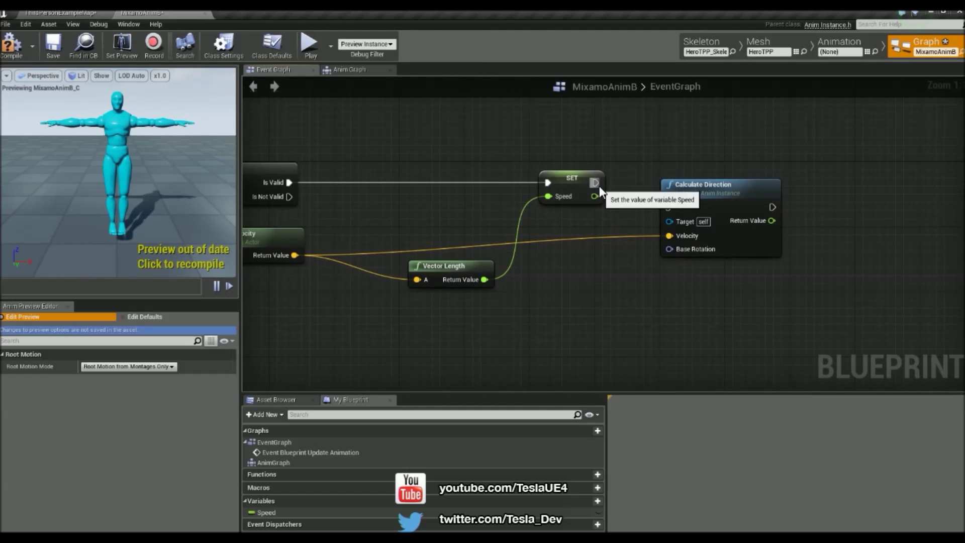
drag(597, 183, 595, 179)
drag(671, 204, 672, 206)
- Add Get Actor Rotation from the pawn owner and feed it into Base Rotation
right_drag(608, 247, 677, 240)
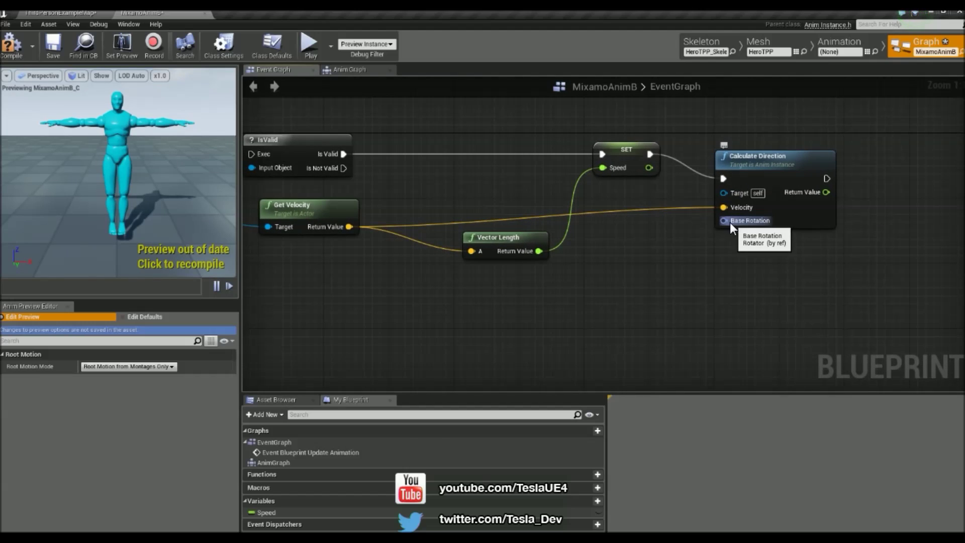
right_drag(730, 222, 840, 248)
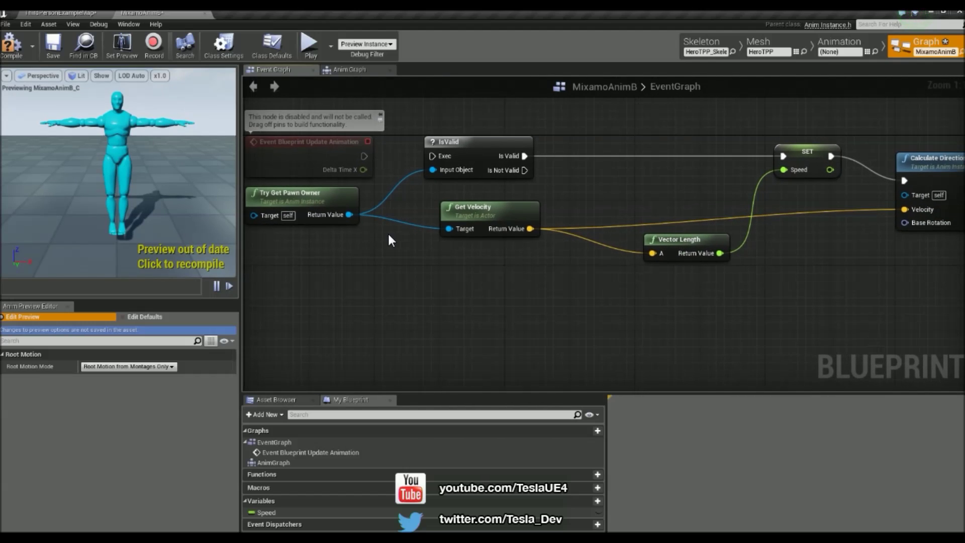
ctrl+drag(350, 215, 430, 303)
text(get)
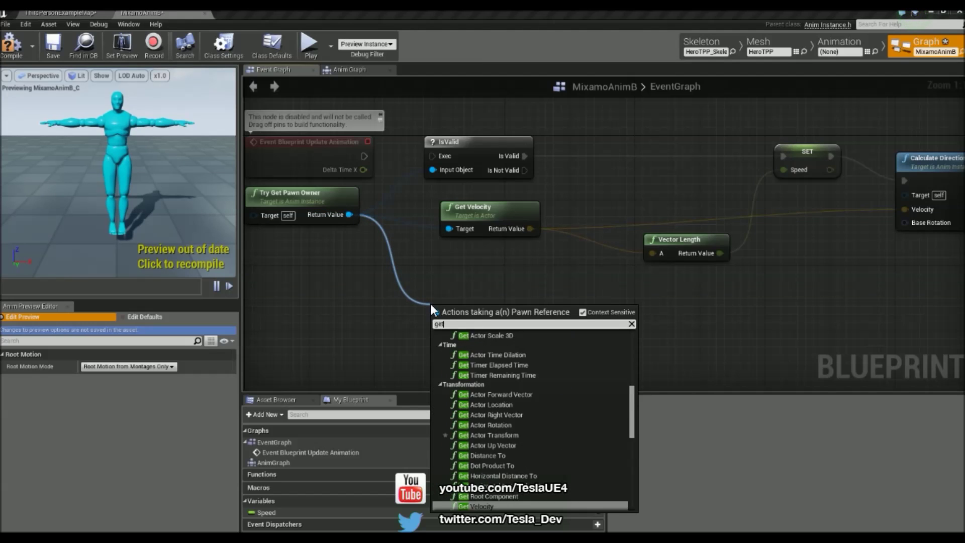
text( actor rotati)
key(Return)
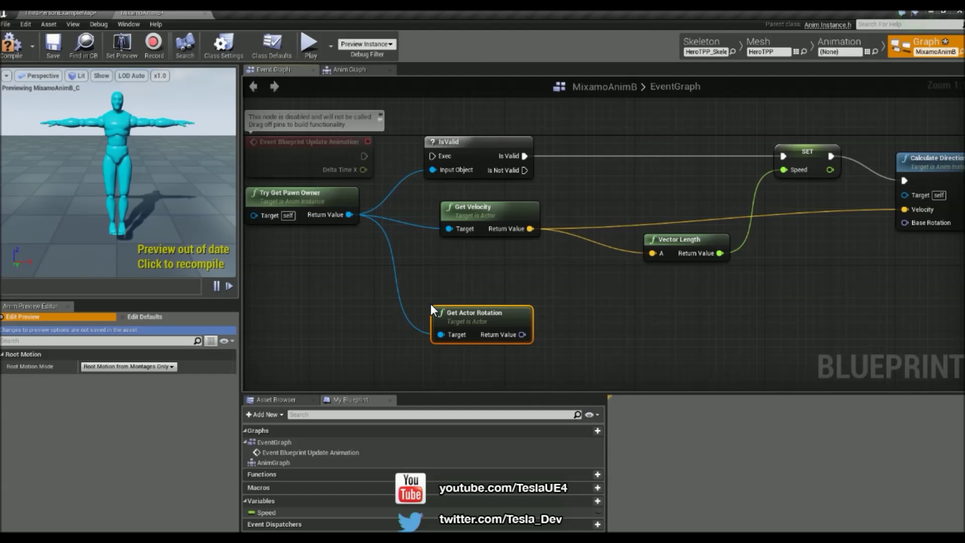
right_drag(520, 322, 513, 300)
drag(400, 321, 819, 207)
drag(373, 300, 381, 301)
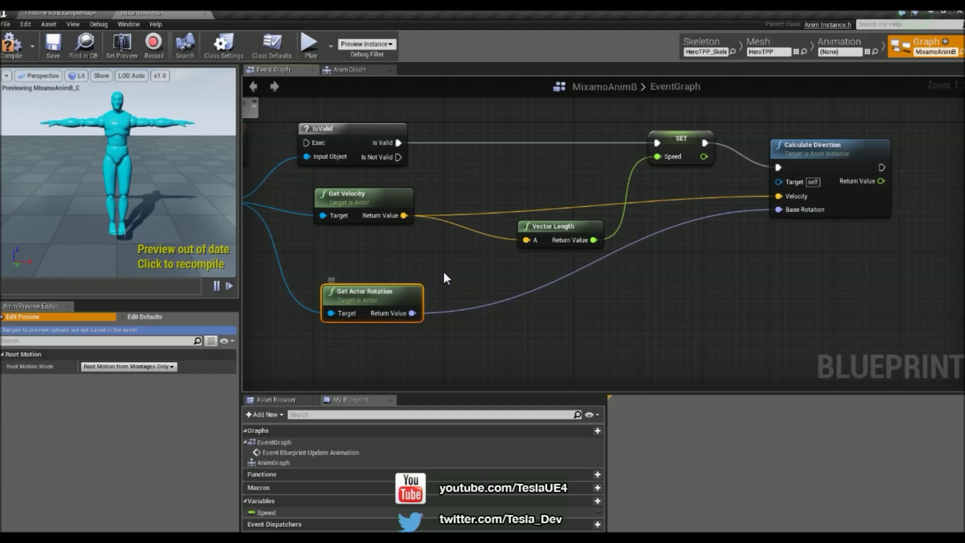
right_drag(444, 271, 658, 214)
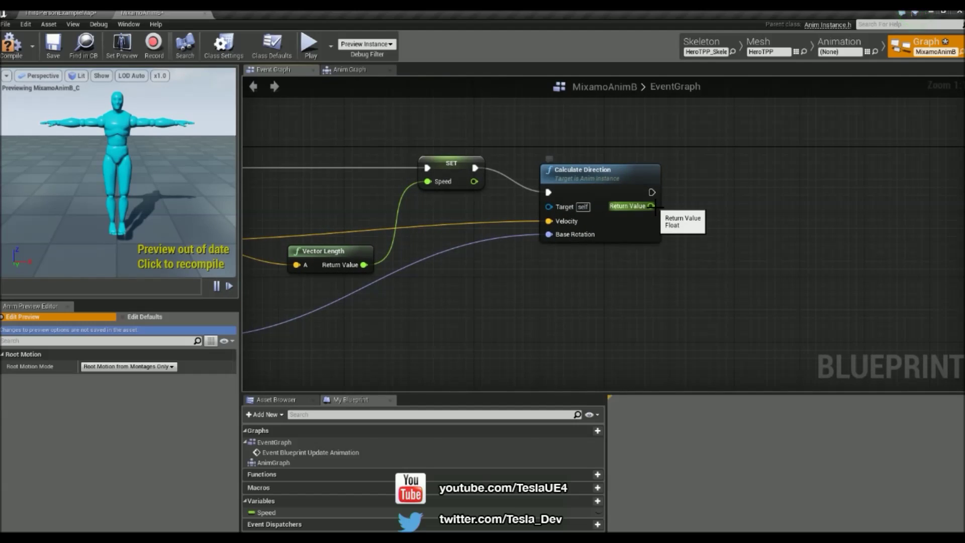
- Promote Calculate Direction's result to a Direction variable and compile the blueprint
drag(652, 206, 722, 208)
click(746, 227)
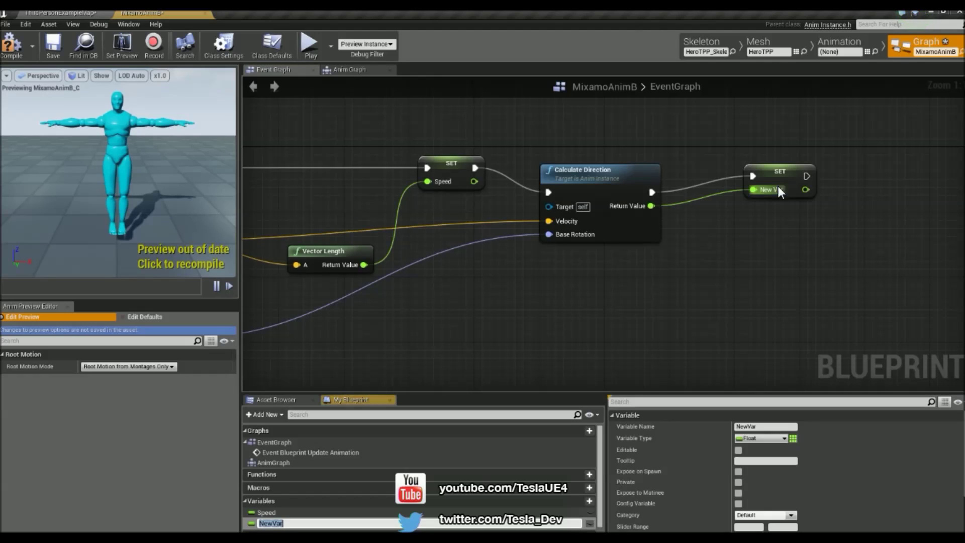
text(Direc)
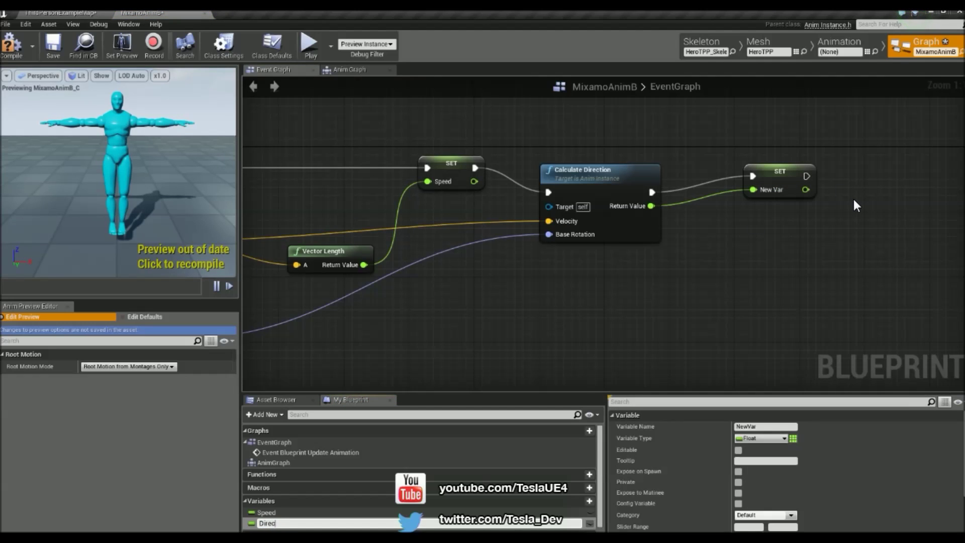
text(tion)
key(Return)
click(22, 42)
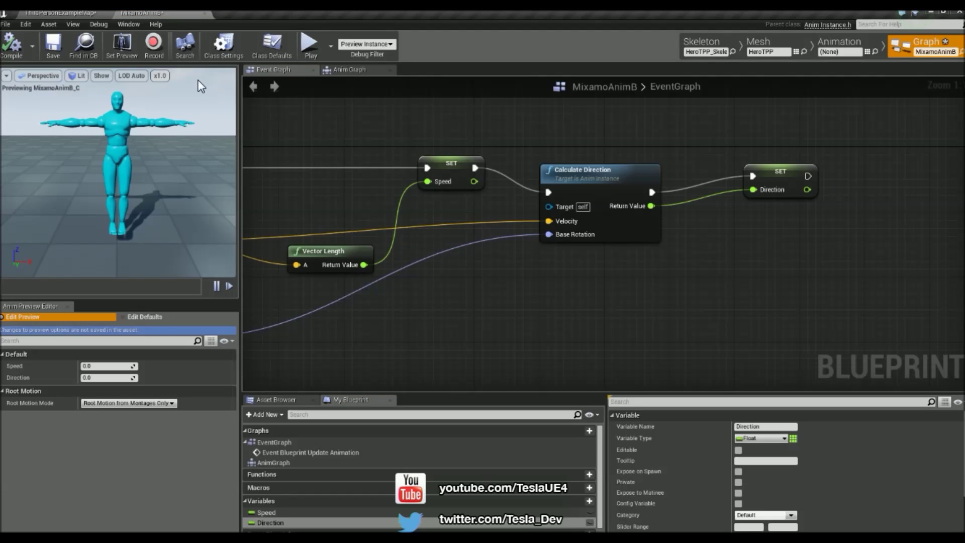
- In the AnimGraph, add a Locomotion state machine wired into Final Animation Pose
click(345, 71)
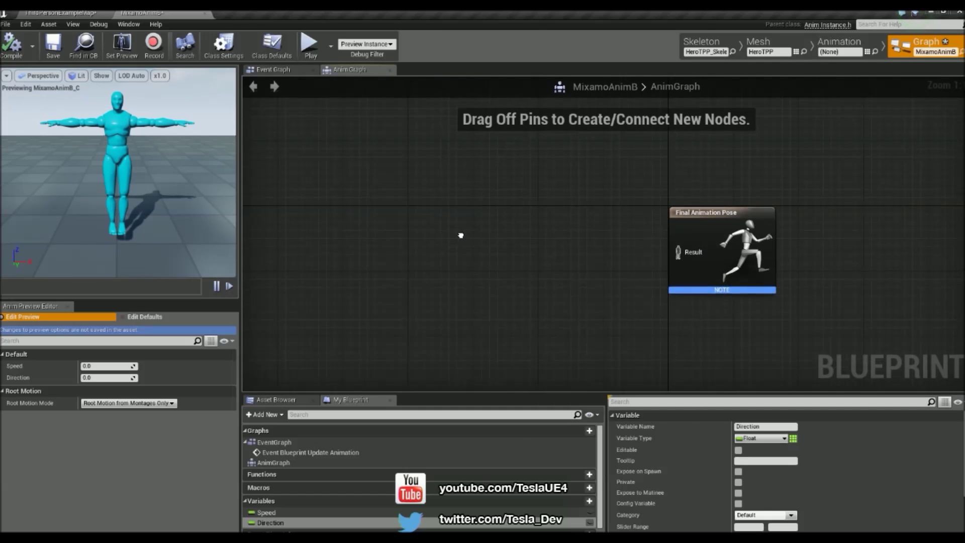
right_click(438, 231)
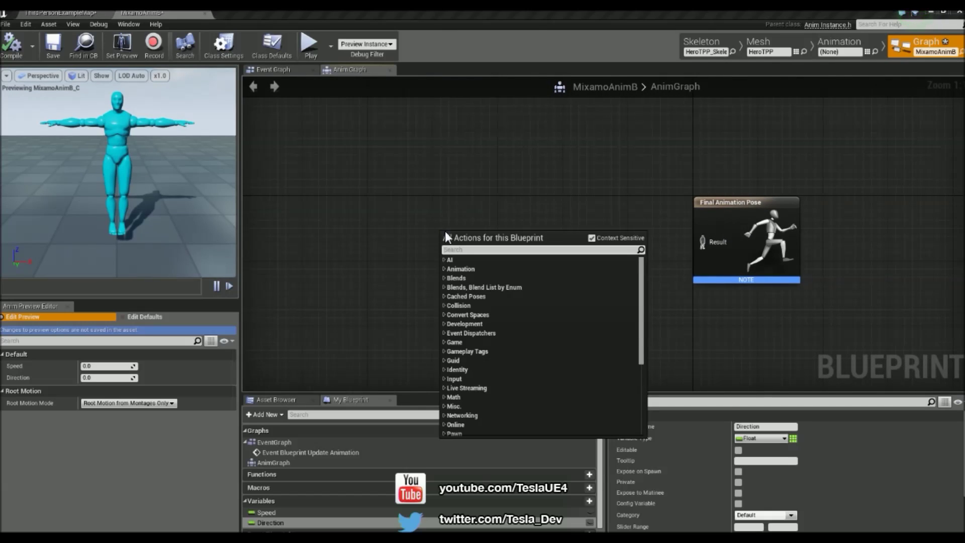
text(add new state)
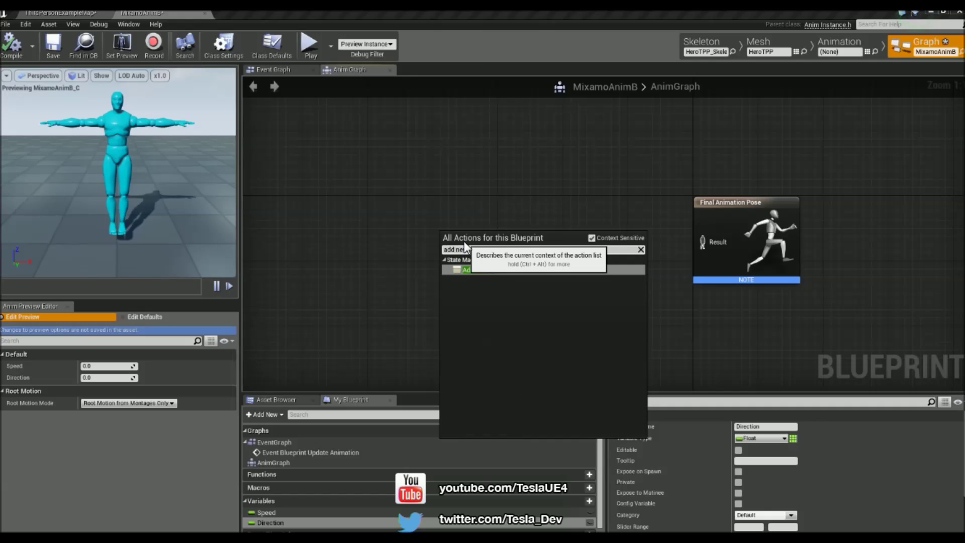
click(548, 270)
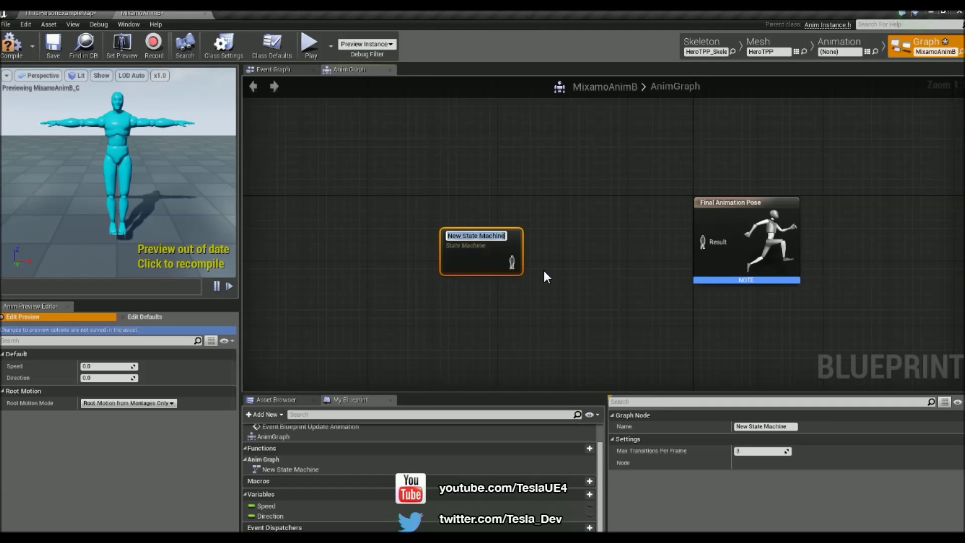
text(Locomotion)
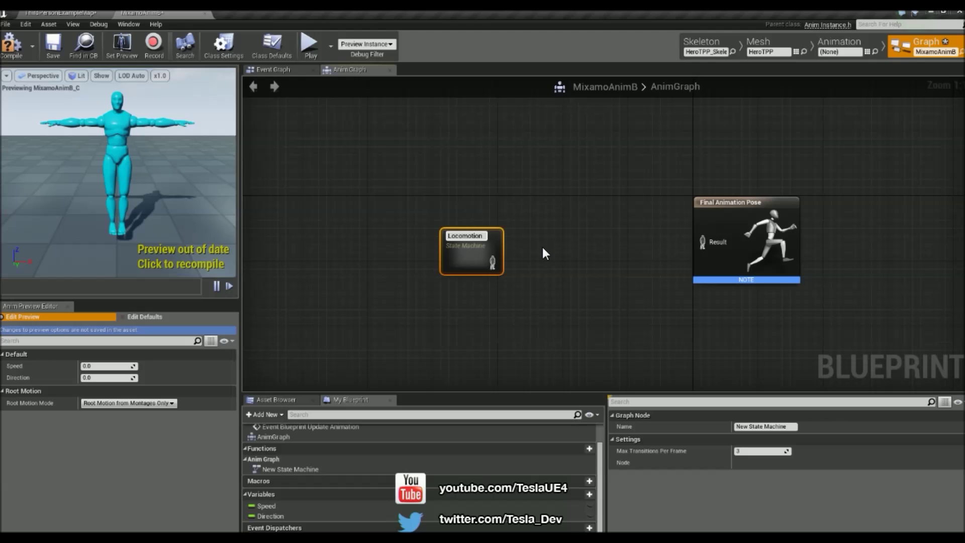
key(Return)
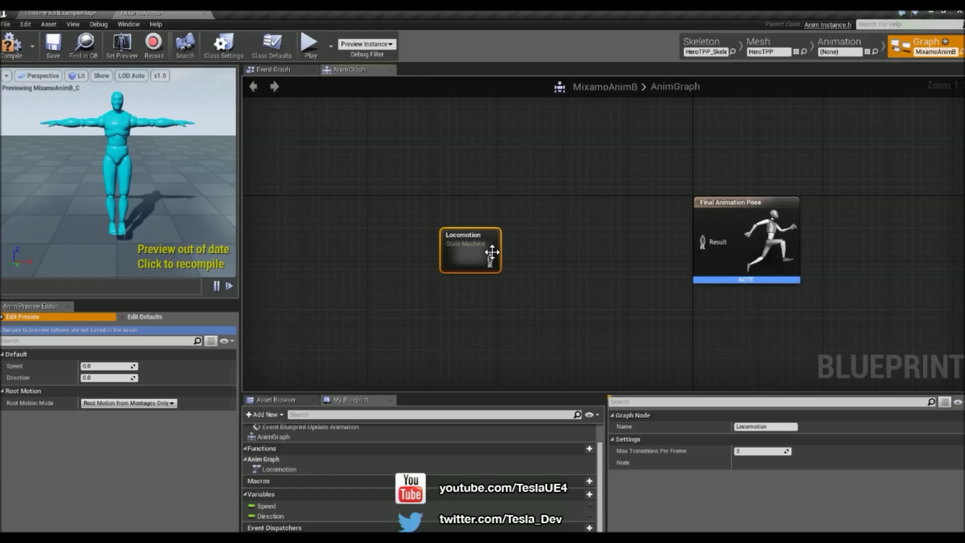
click(530, 226)
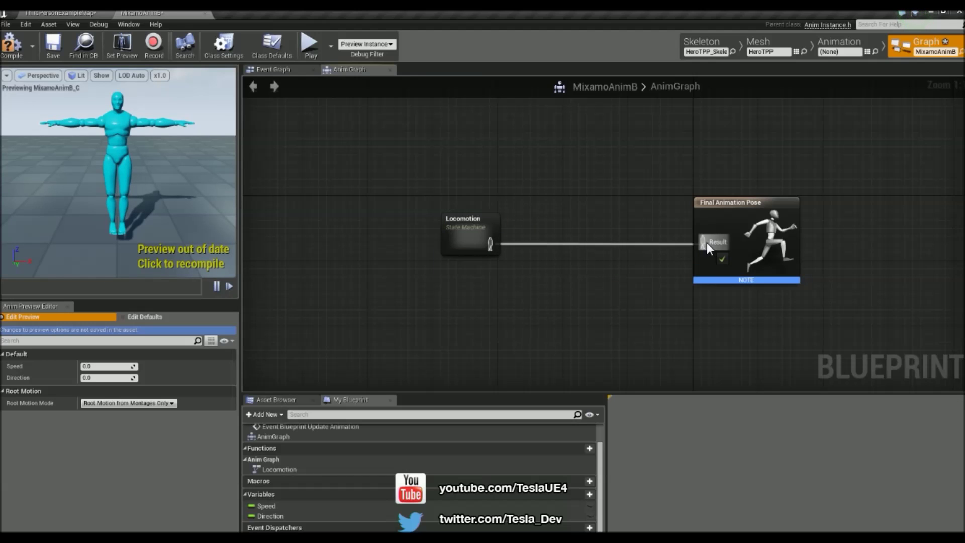
drag(707, 243, 707, 243)
- Inside Locomotion, add an Idle_Walk_Run state from Entry and open it
double_click(473, 230)
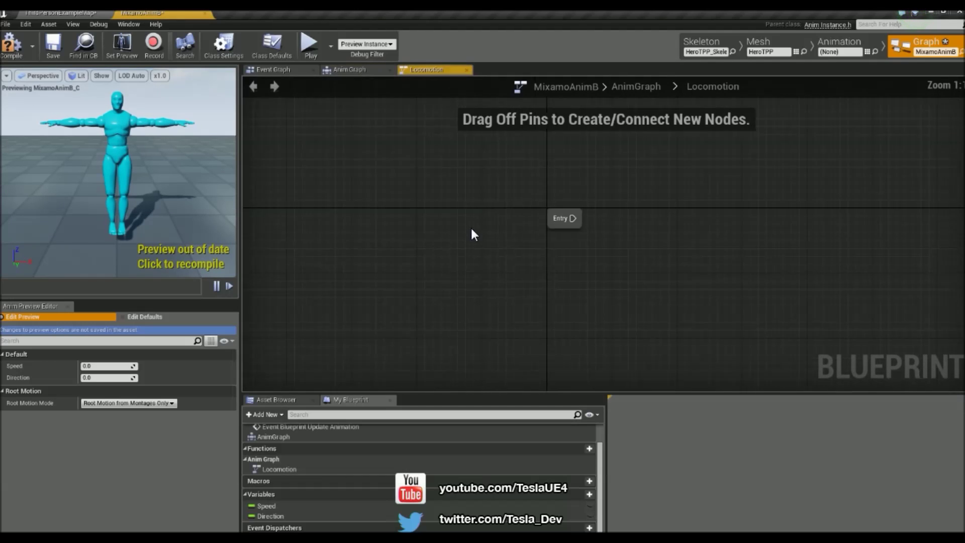
right_drag(698, 241, 411, 232)
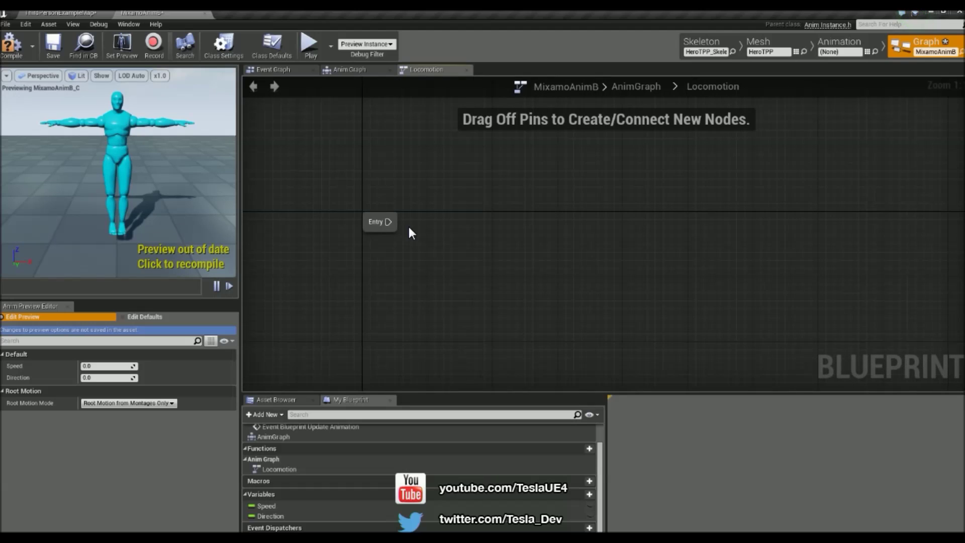
drag(442, 218, 466, 219)
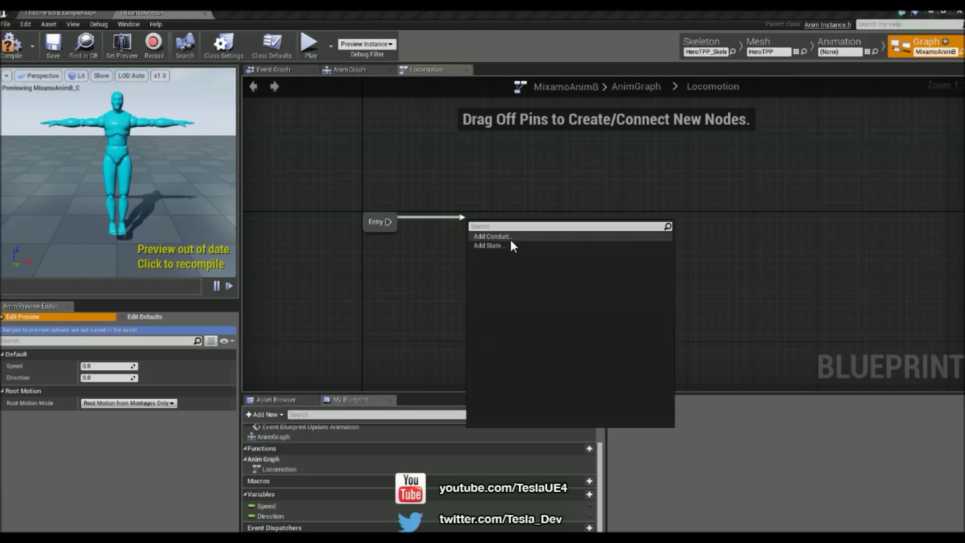
click(487, 246)
text(Id)
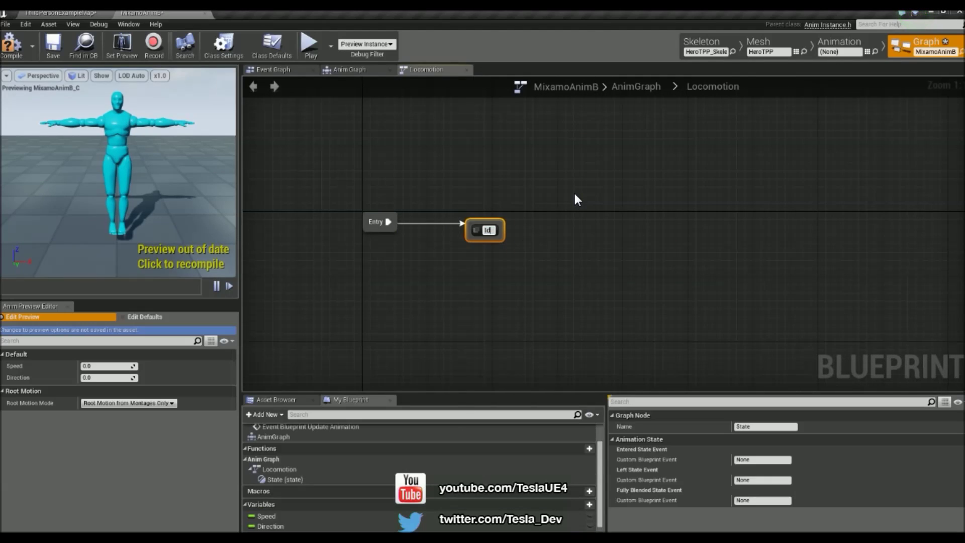
text(le_Walk)
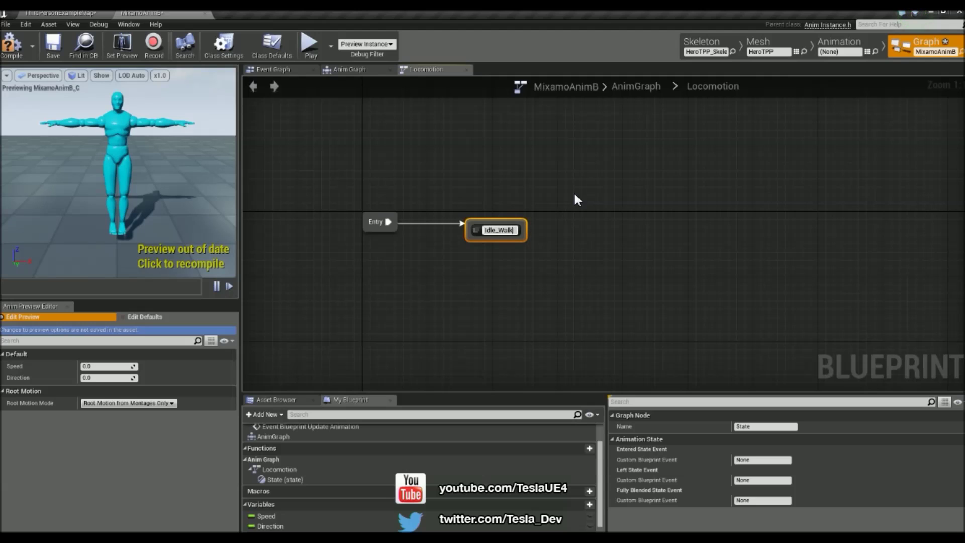
text(_Run)
key(Return)
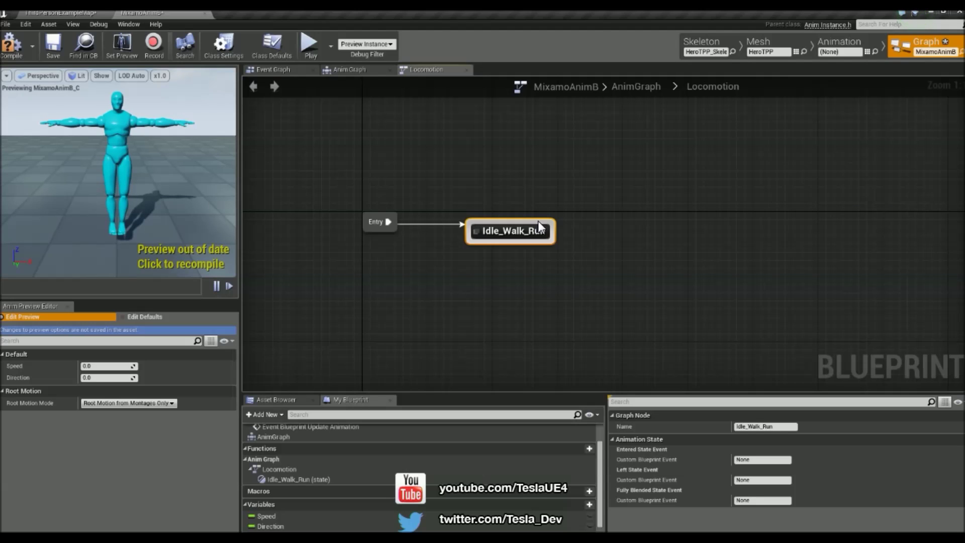
double_click(537, 228)
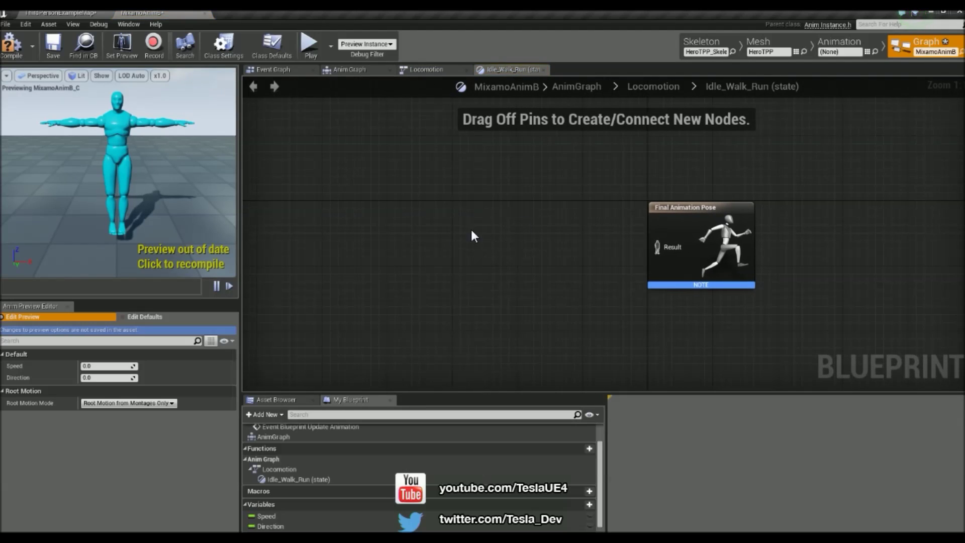
- Add a MixamoBlendspace player wired to the final pose, with a Speed getter below it
right_click(439, 230)
text(m)
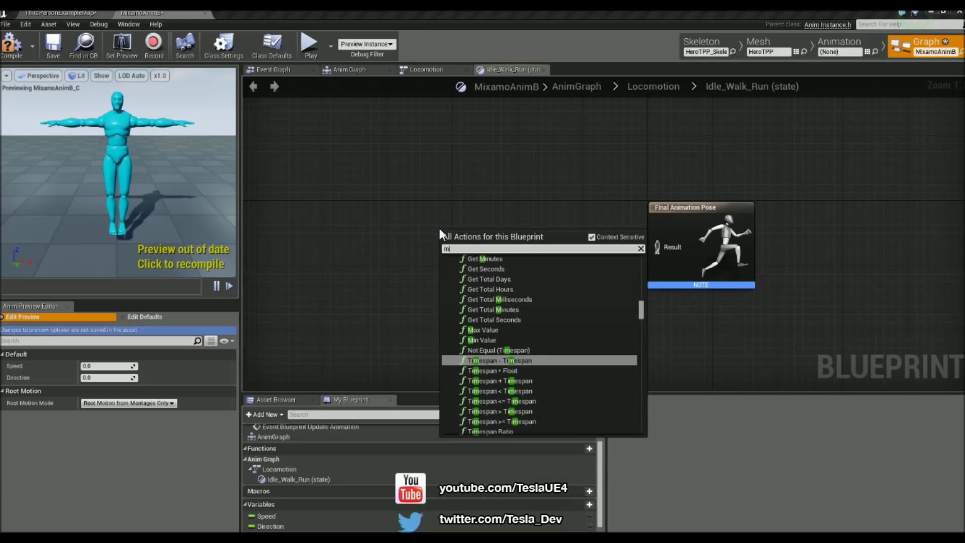
text(ixamo blend)
click(521, 262)
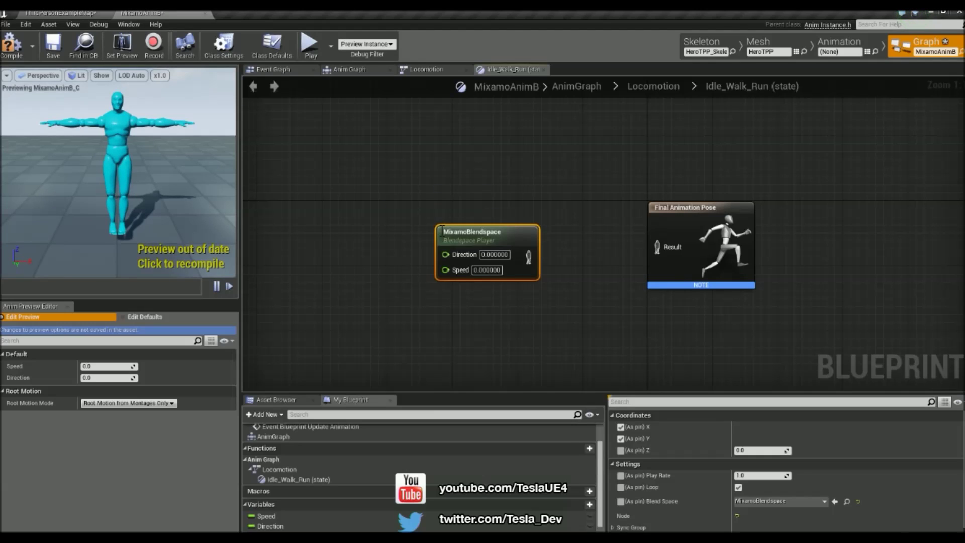
drag(674, 252, 673, 249)
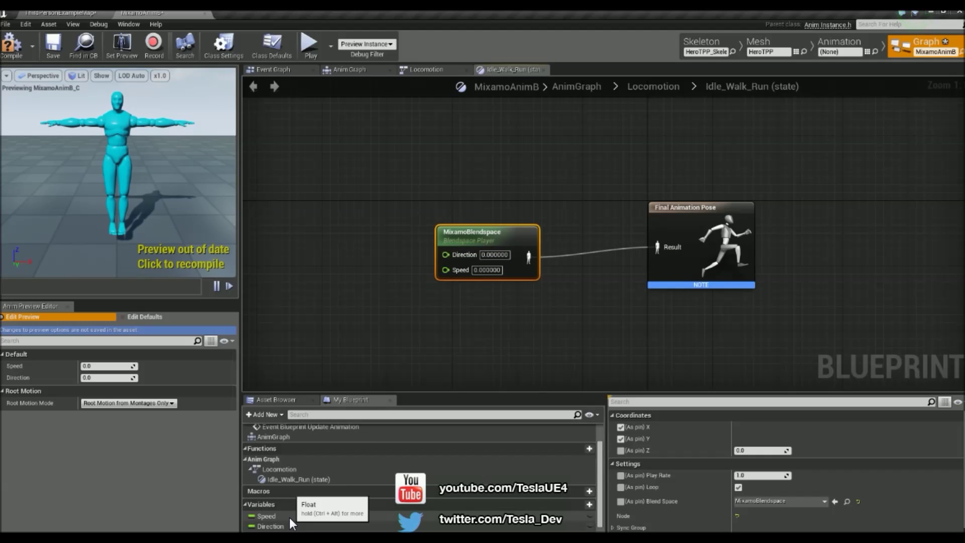
drag(290, 516, 362, 312)
click(418, 299)
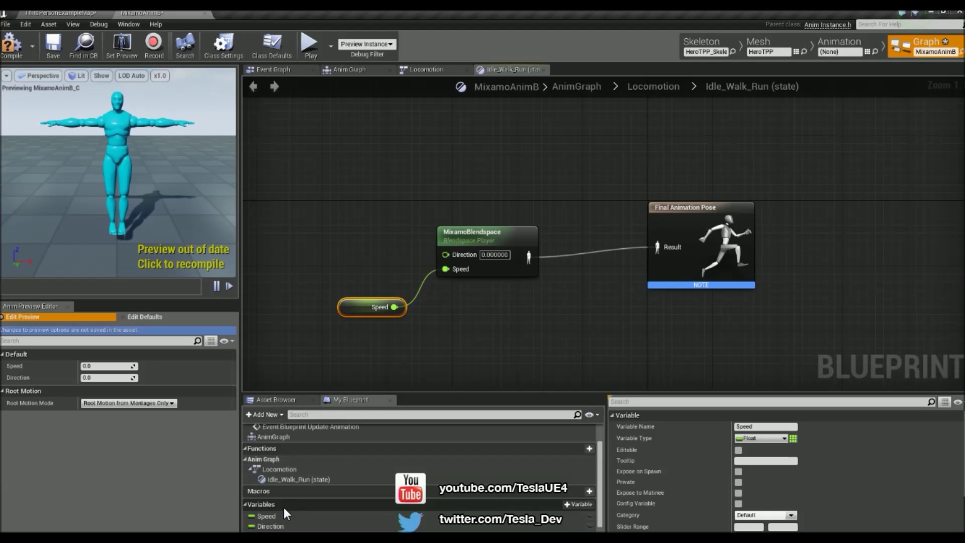
drag(271, 526, 446, 253)
click(412, 221)
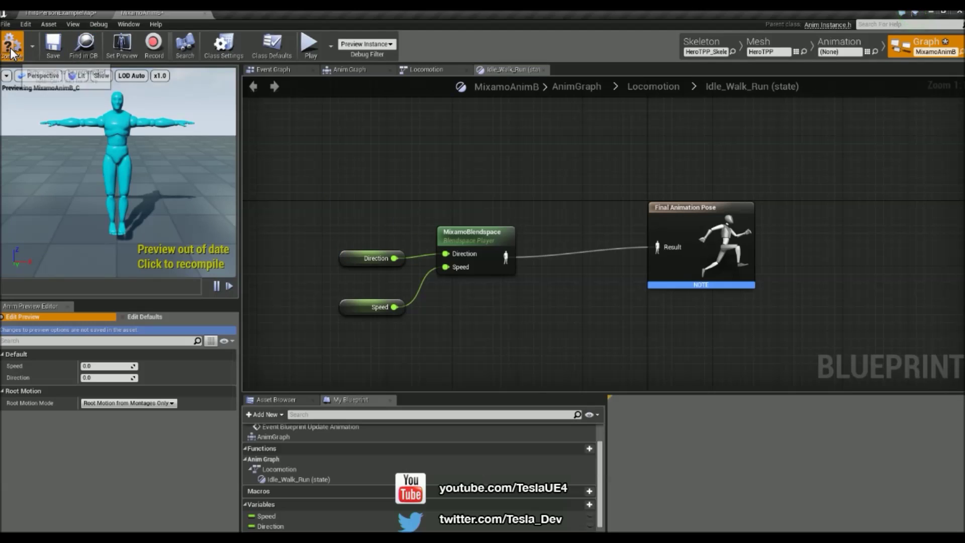
- Compile MixamoAnimB and preview the blend space with a raised Speed and edited Direction
click(11, 43)
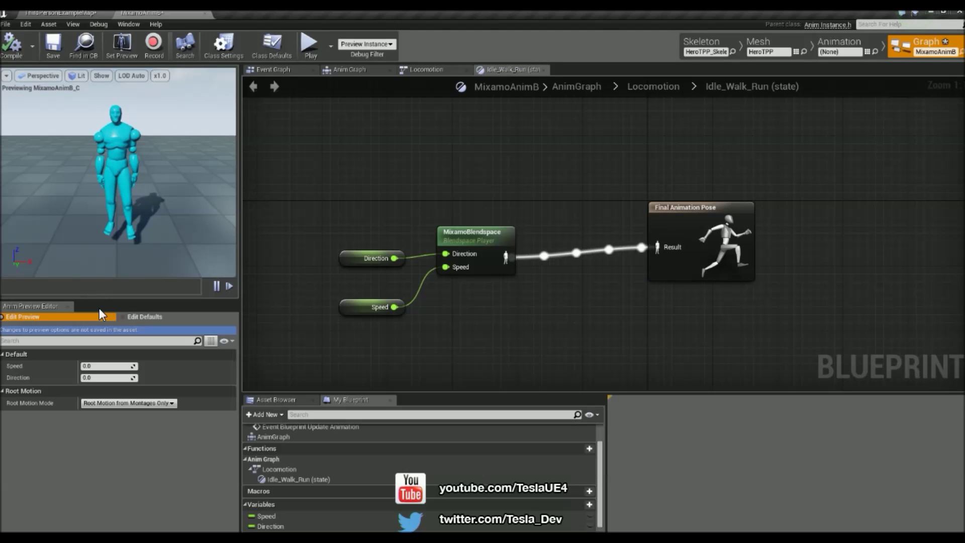
mouse_move(108, 366)
mouse_down()
mouse_move(146, 366)
mouse_move(95, 376)
mouse_up()
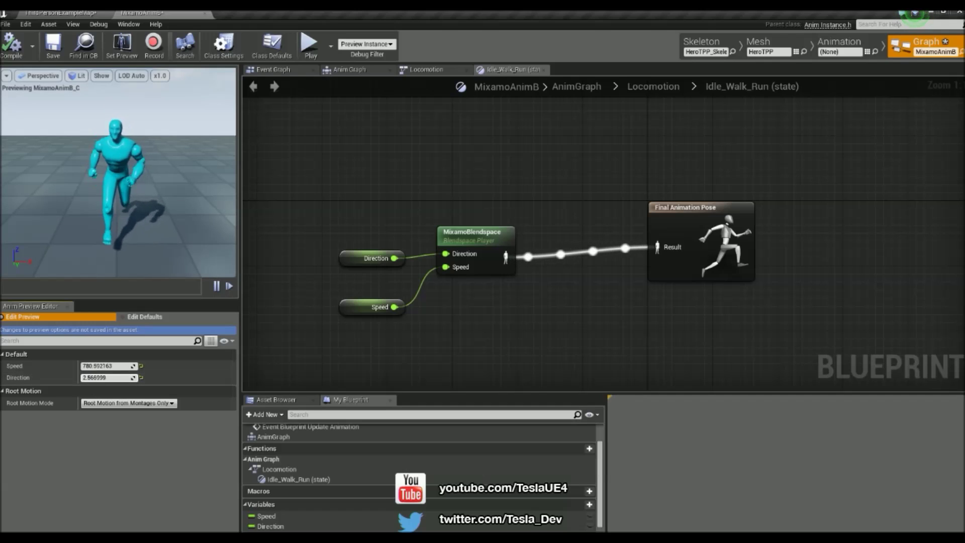
click(95, 377)
- Reset the preview Direction and Speed to 0 and recompile MixamoAnimB
text(0)
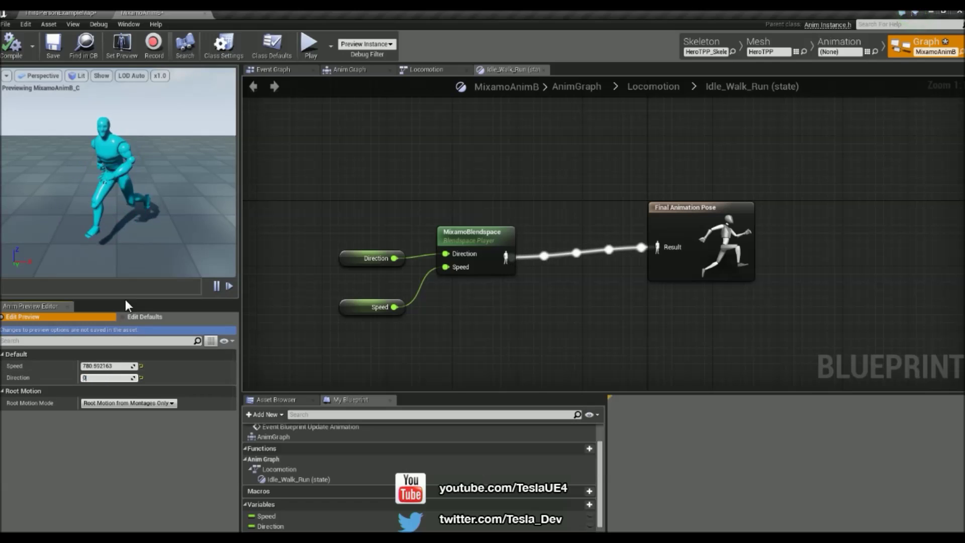
click(104, 369)
text(0)
key(Return)
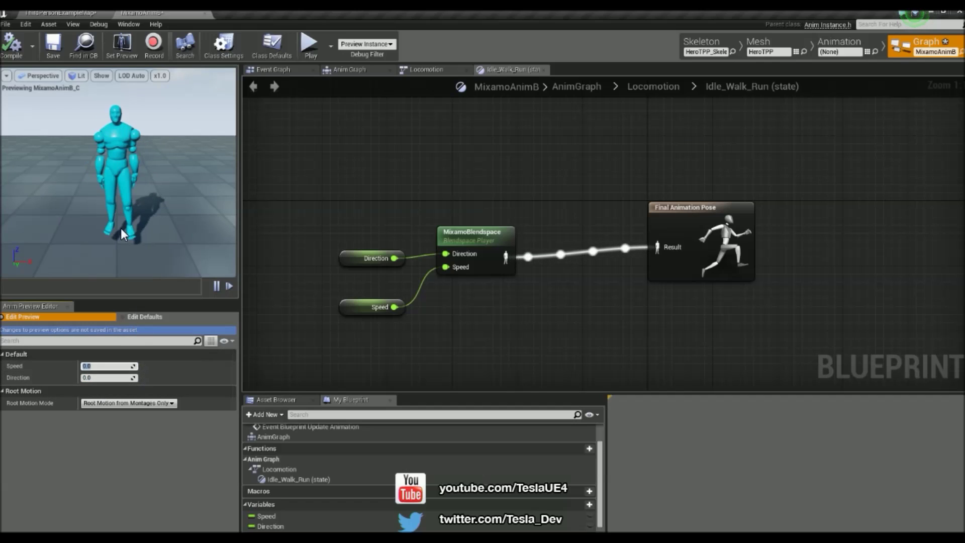
click(12, 50)
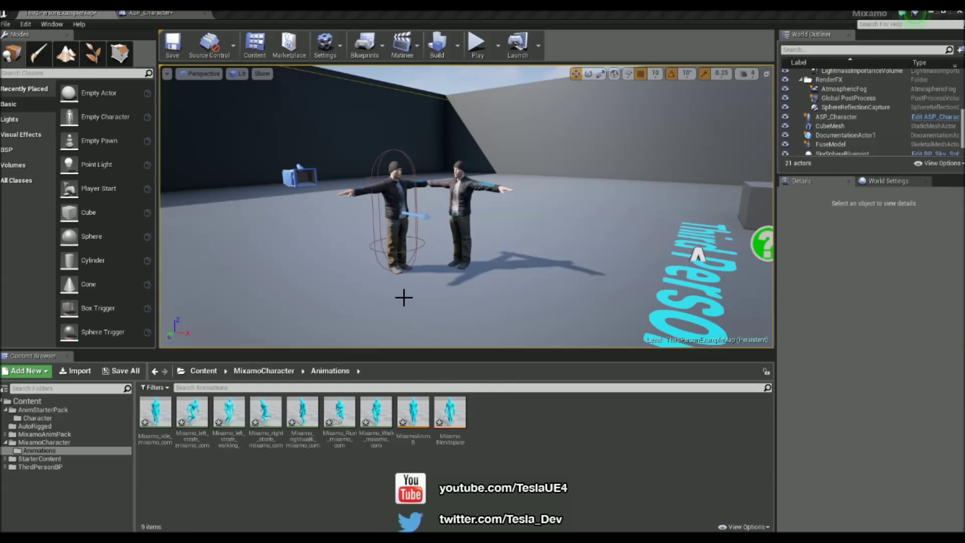
- Select ASP_Character in the level and open it in the Blueprint editor
click(392, 199)
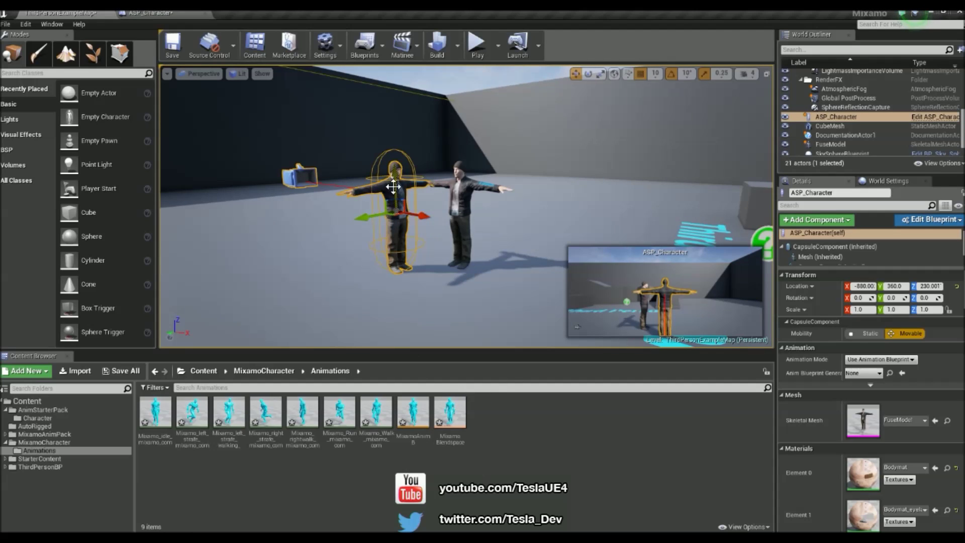
click(916, 221)
click(890, 235)
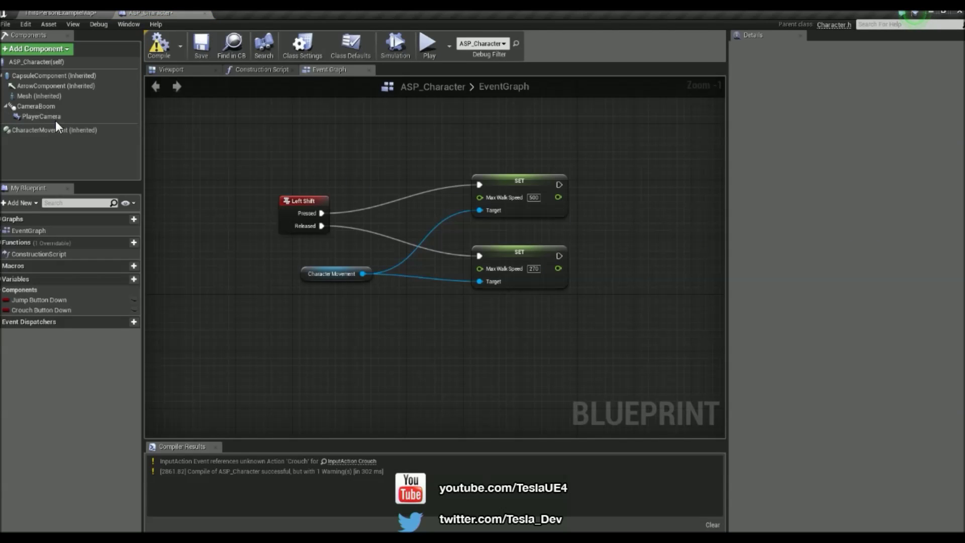
- Set the Mesh component's Anim Blueprint Generated Class to MixamoAnimB and compile ASP_Character
click(49, 95)
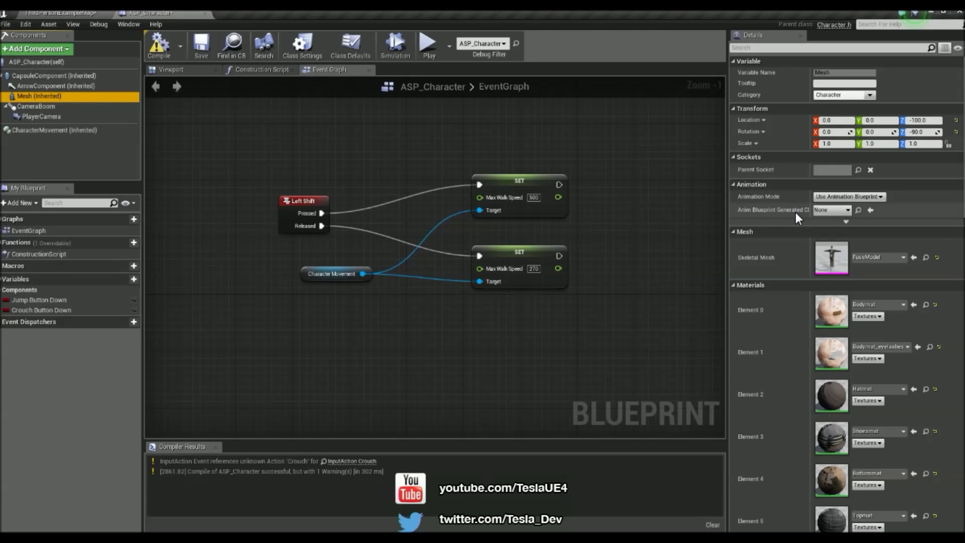
click(820, 211)
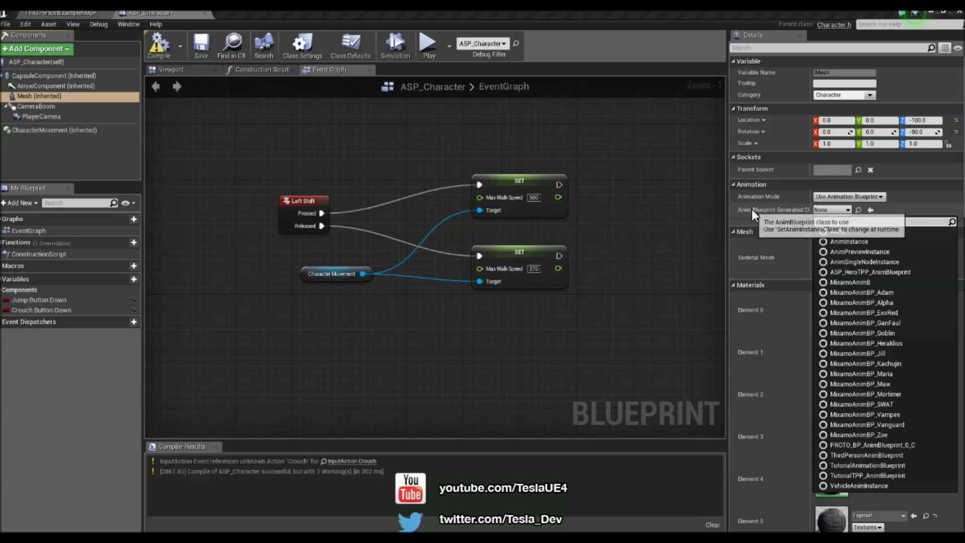
click(841, 282)
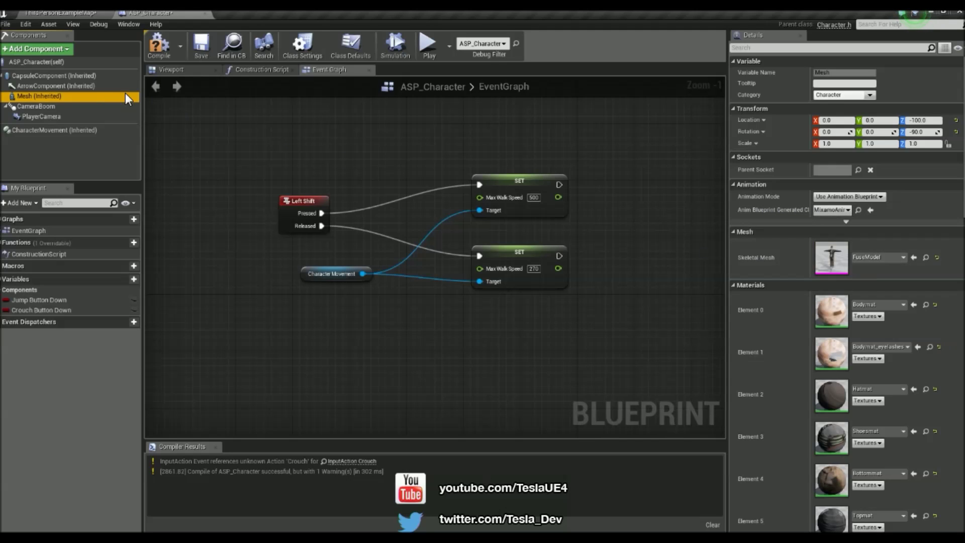
click(159, 43)
- Play-test the level briefly to check the character, then stop the session
click(75, 12)
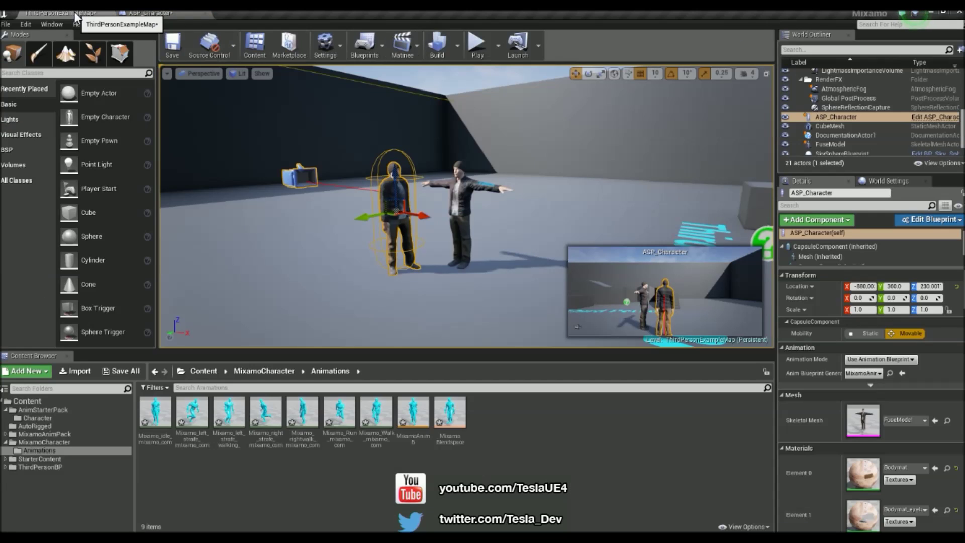
click(470, 48)
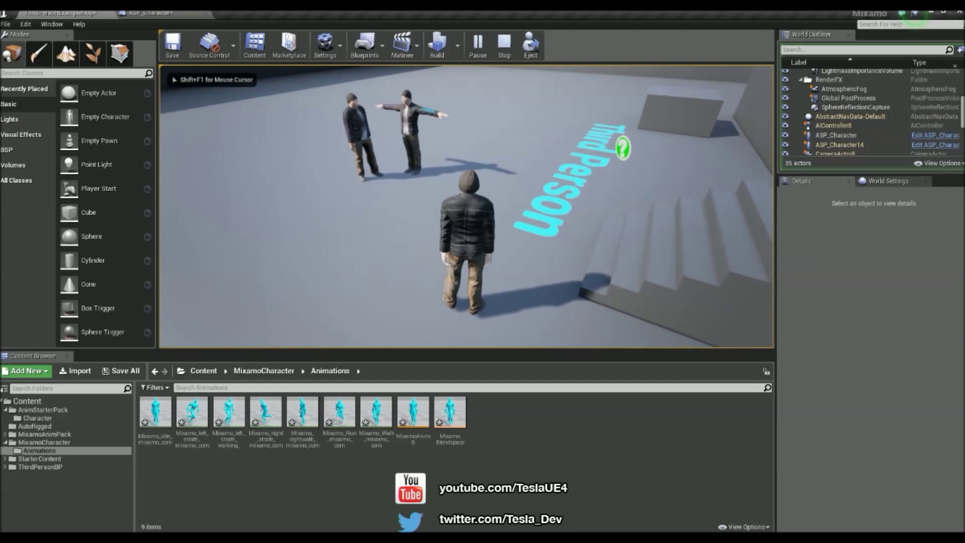
key(Escape)
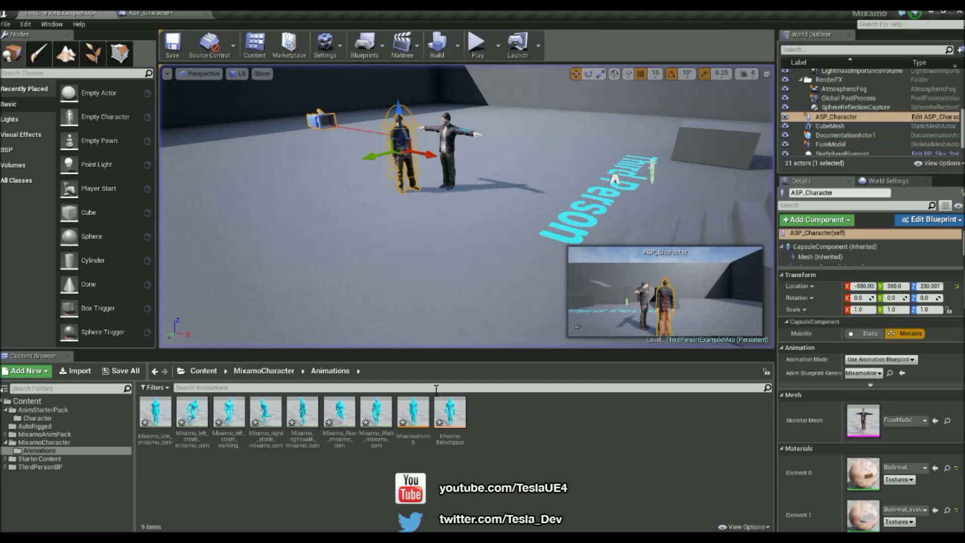
- In MixamoAnimB, wire Event Blueprint Update Animation's exec into IsValid, compile, and close the editor
double_click(413, 412)
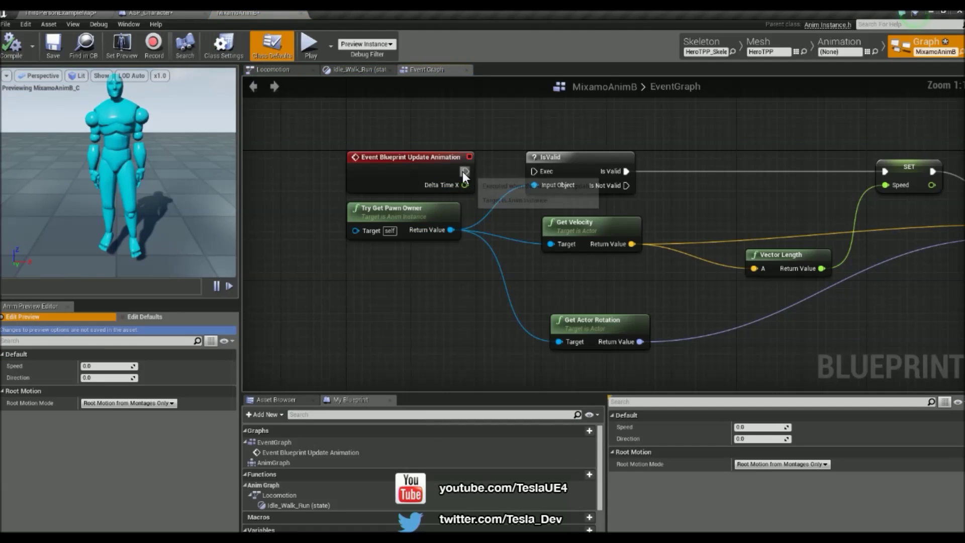
drag(465, 171, 535, 172)
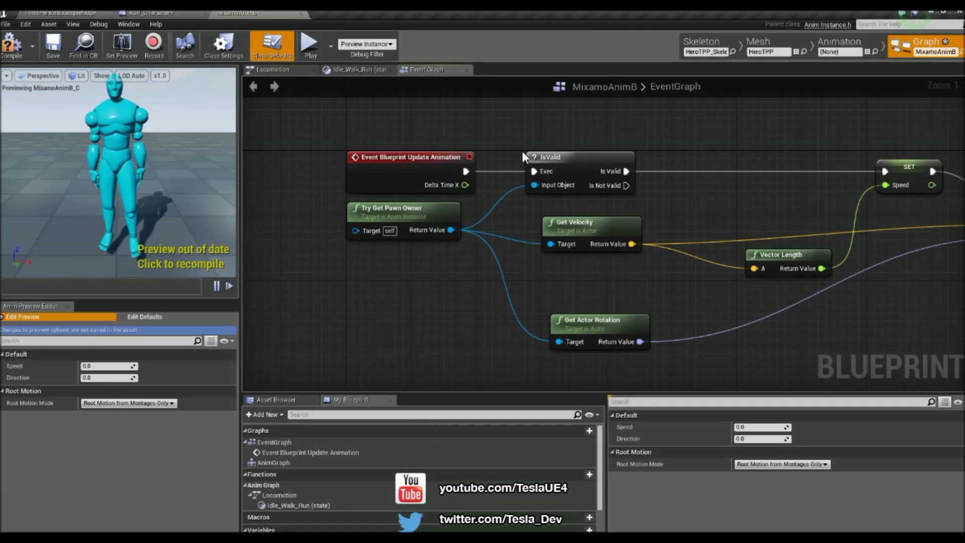
click(21, 43)
click(301, 13)
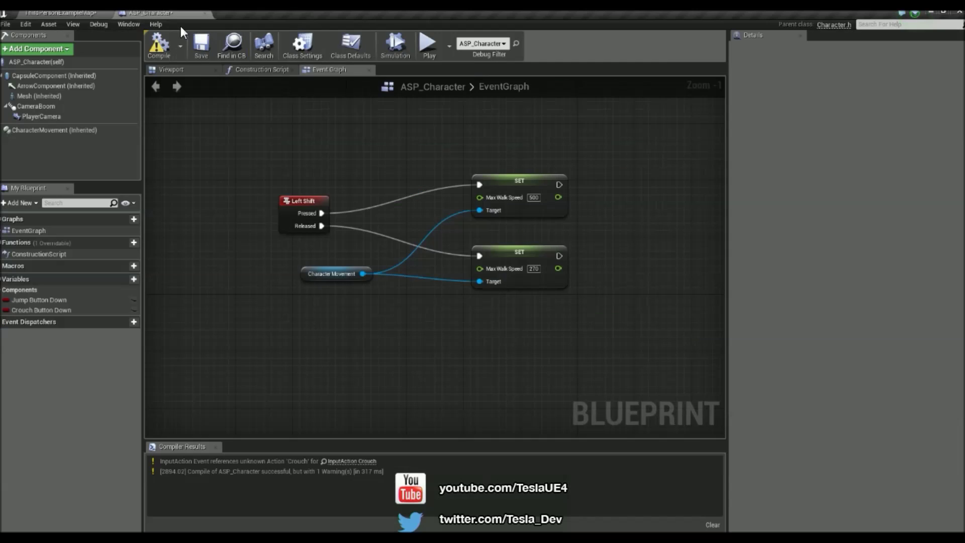
- Play the level, walking the Mixamo character forward, around and up the stairs, then stop
click(100, 14)
click(480, 49)
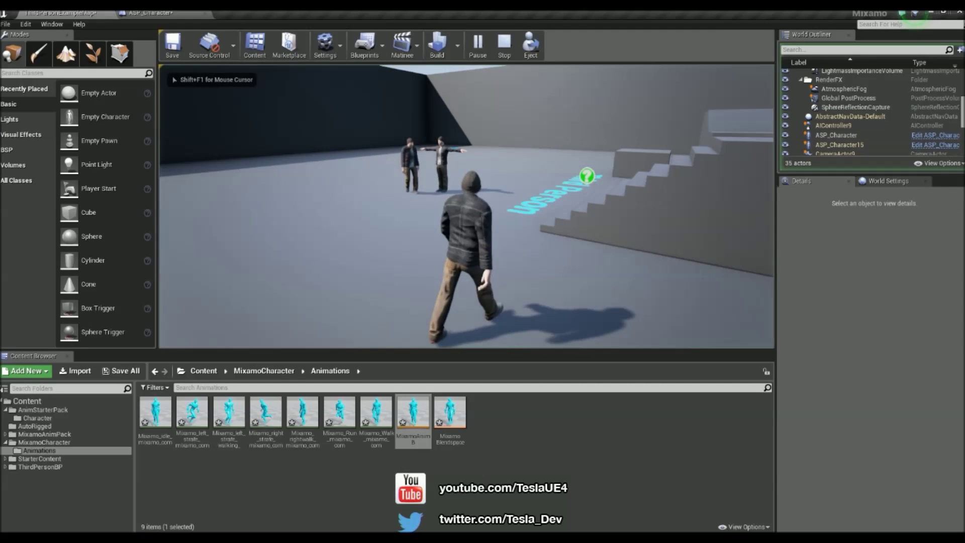
key(w)
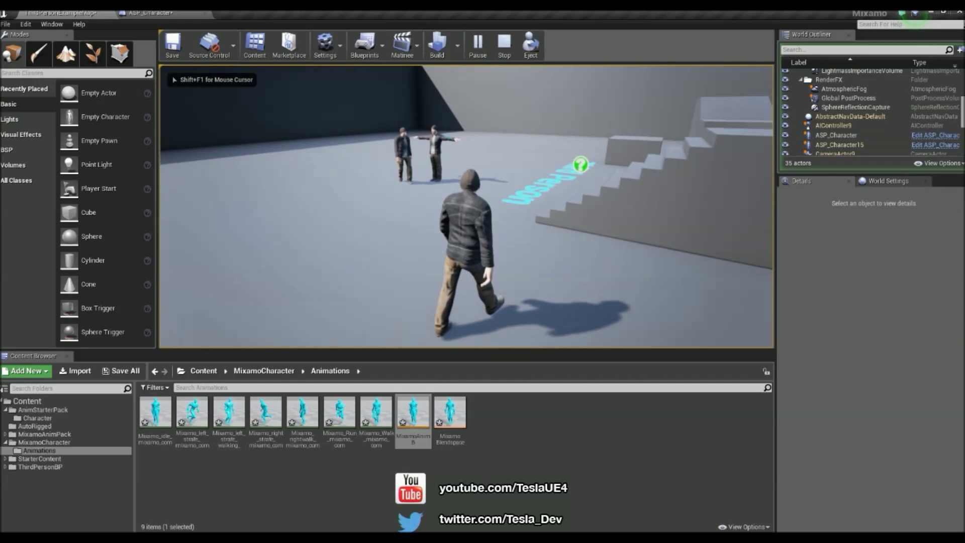
key(w)
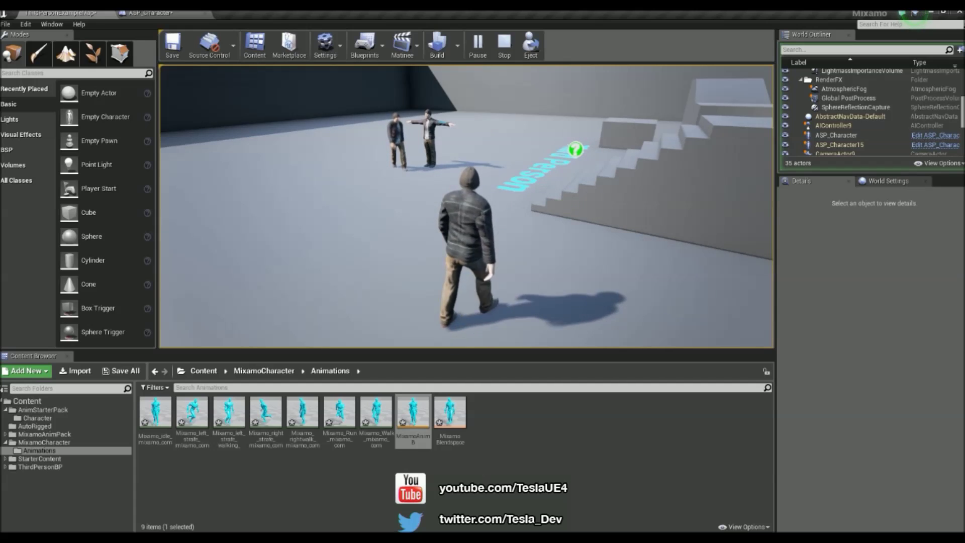
key(w)
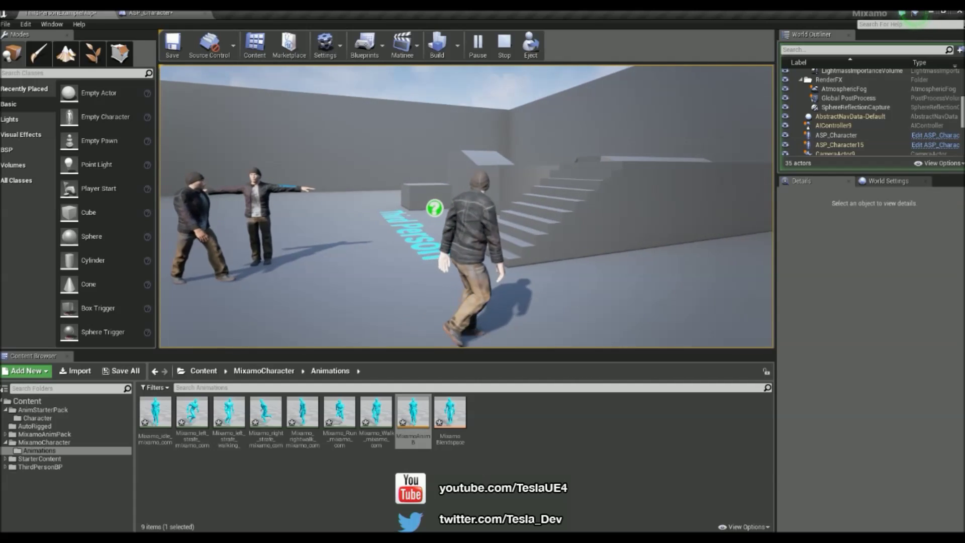
key(w)
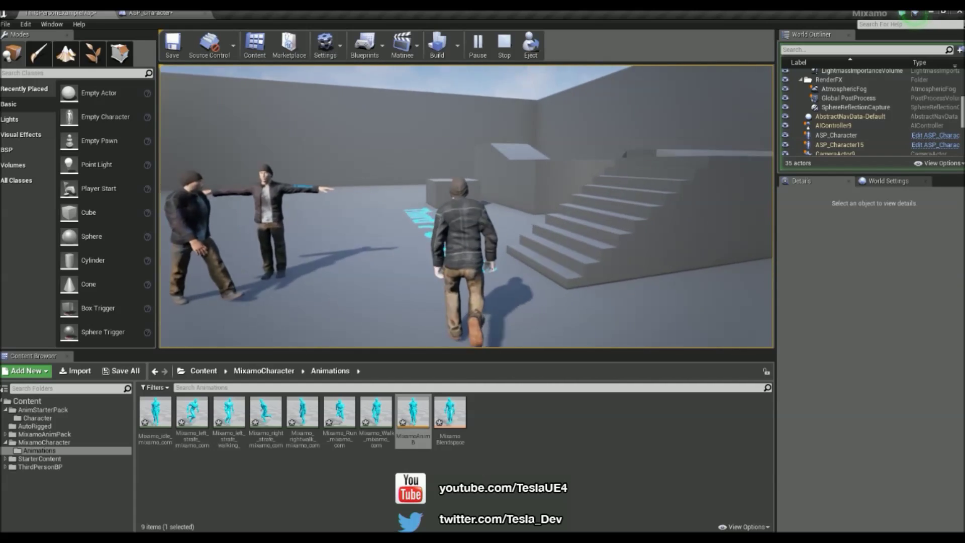
key(w)
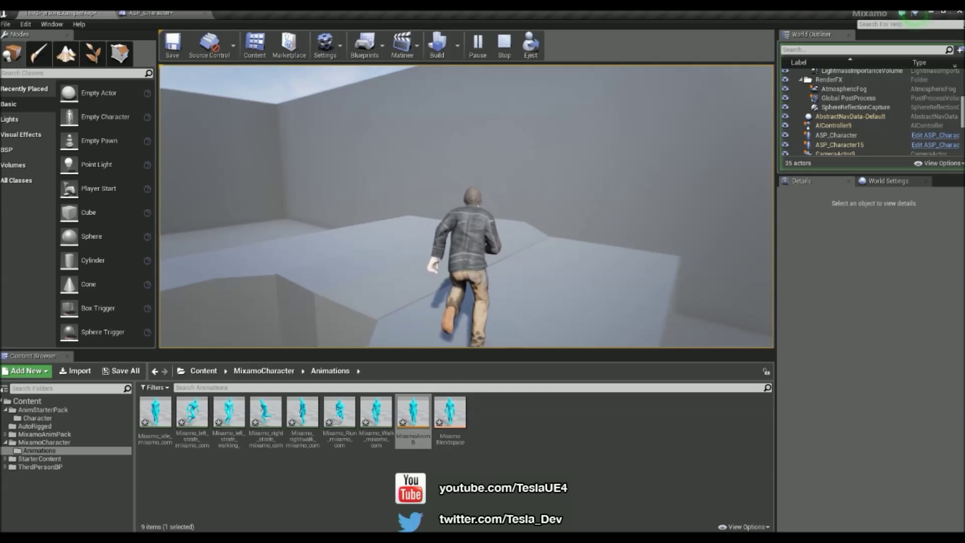
key(w)
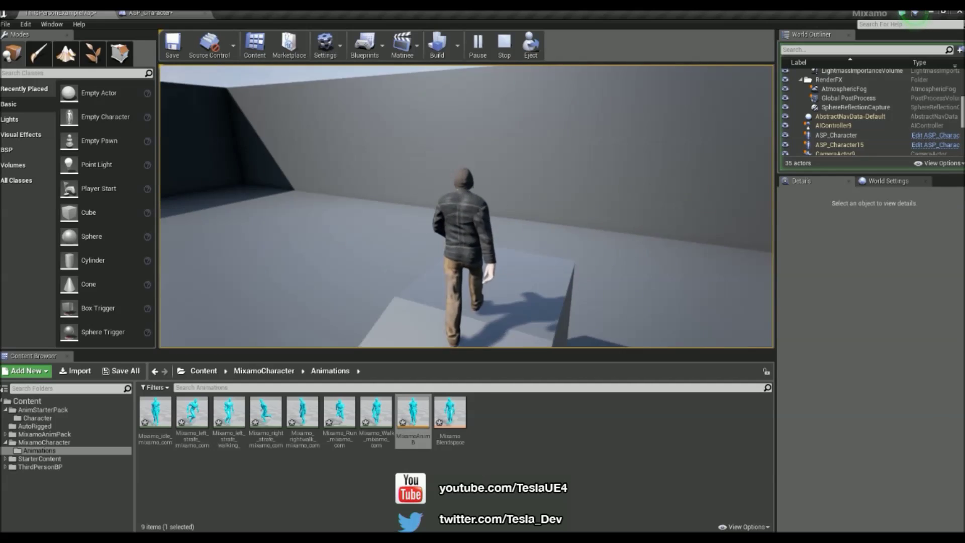
key(w)
key(Escape)
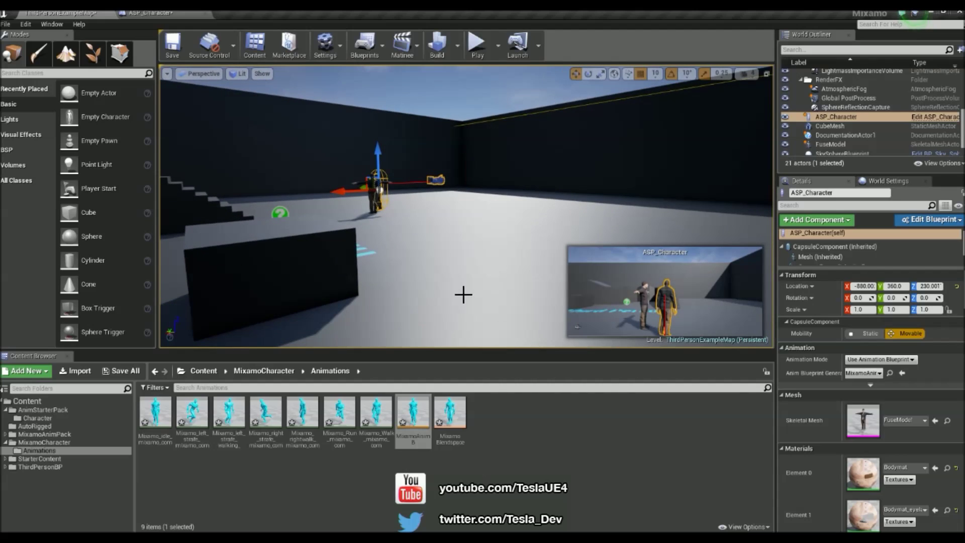
- Open MixamoBlendspace and drop the Mixamo_idle animation onto the Speed 0 row, then return to the level
double_click(450, 413)
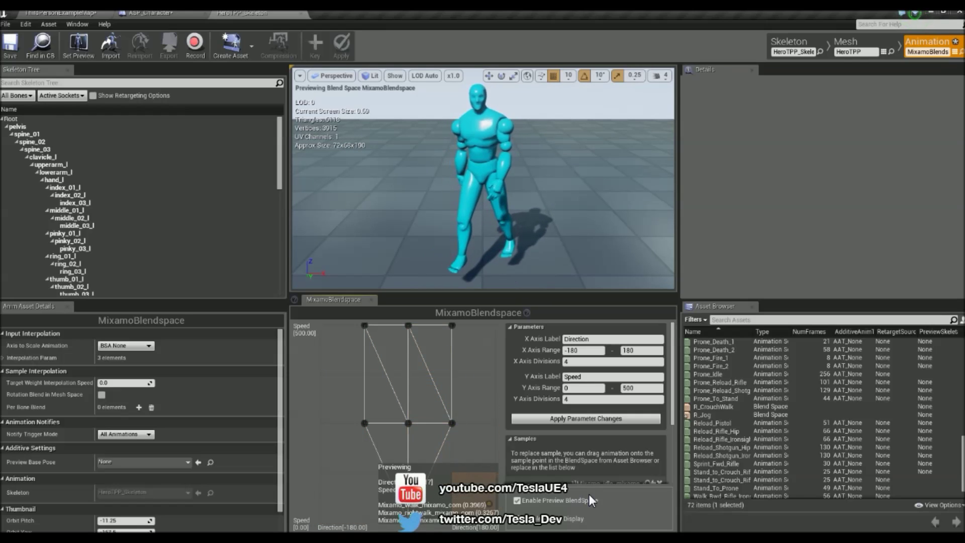
scroll(729, 427, up, 4)
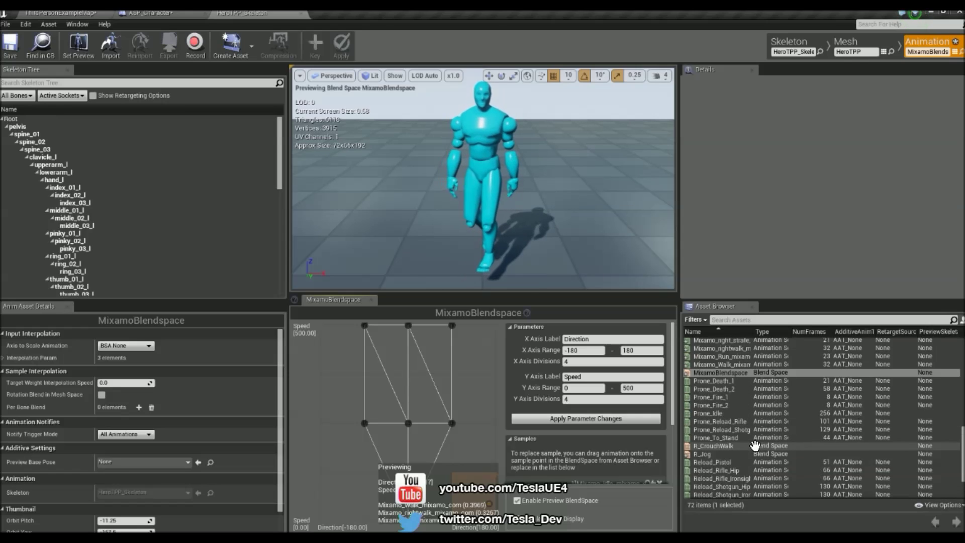
scroll(751, 437, up, 2)
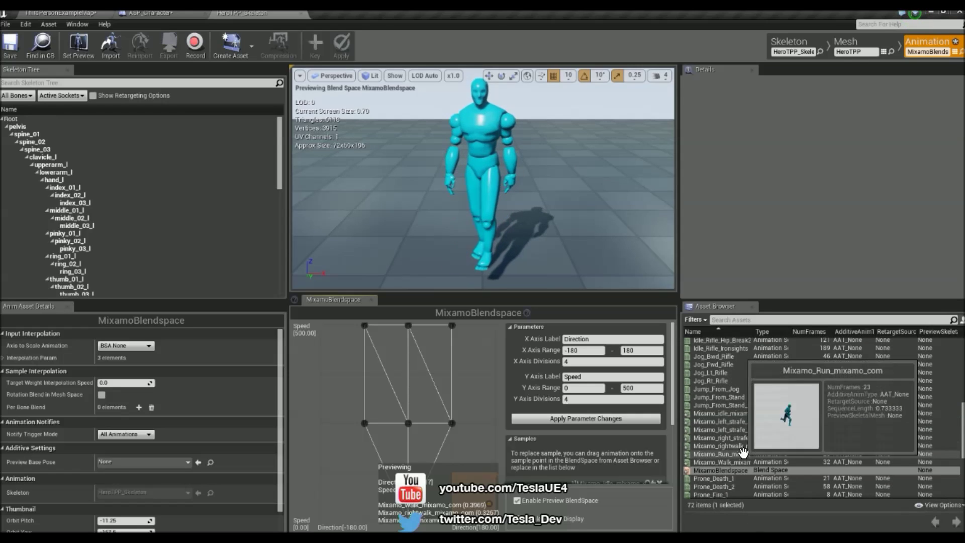
click(741, 413)
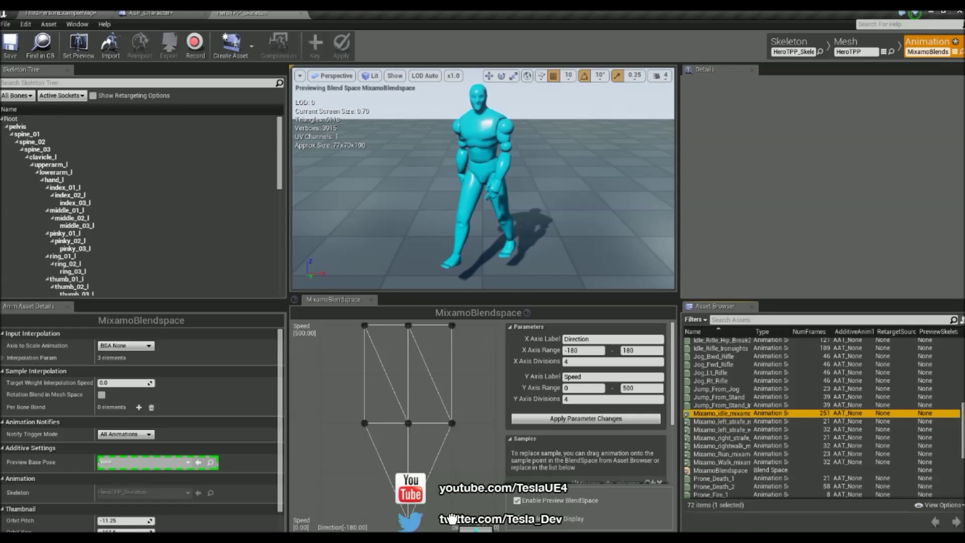
drag(741, 412, 373, 521)
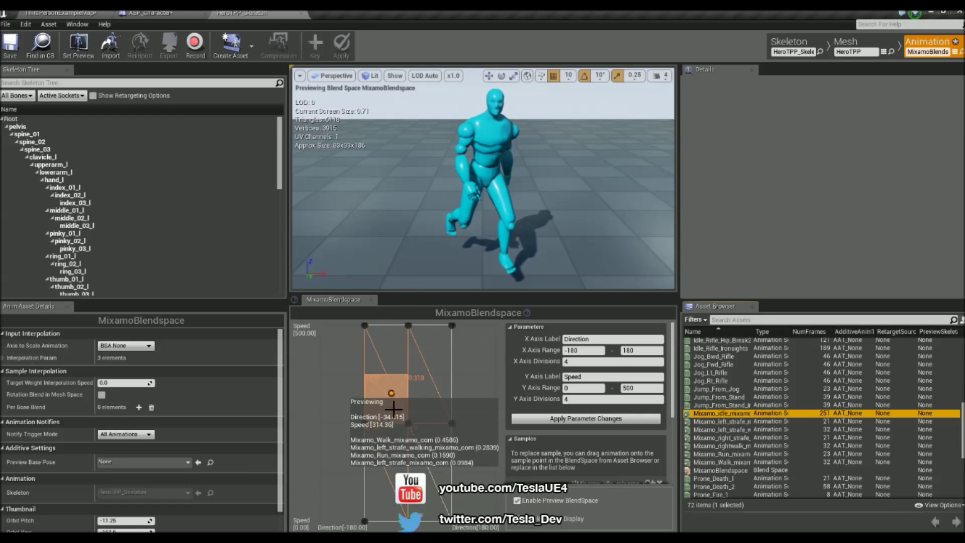
click(49, 13)
click(475, 47)
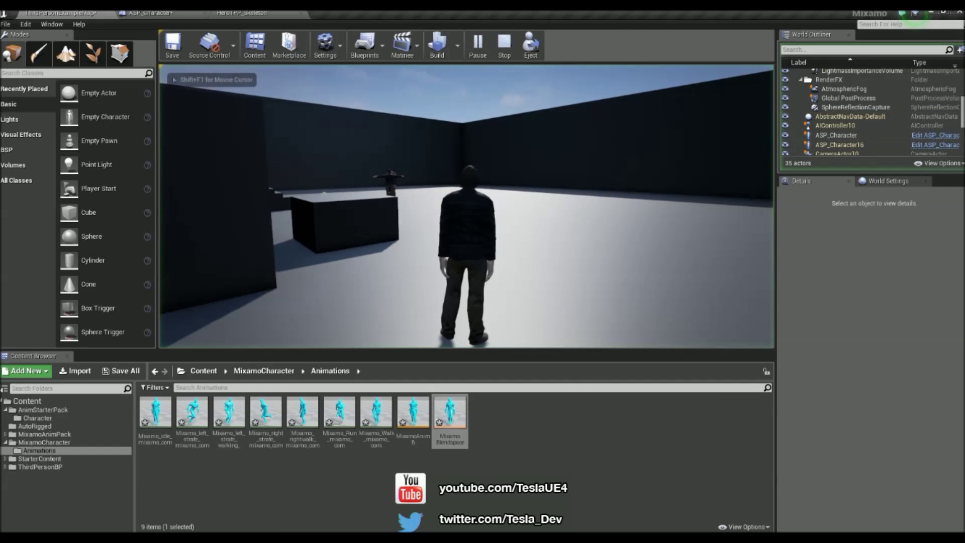
key(w)
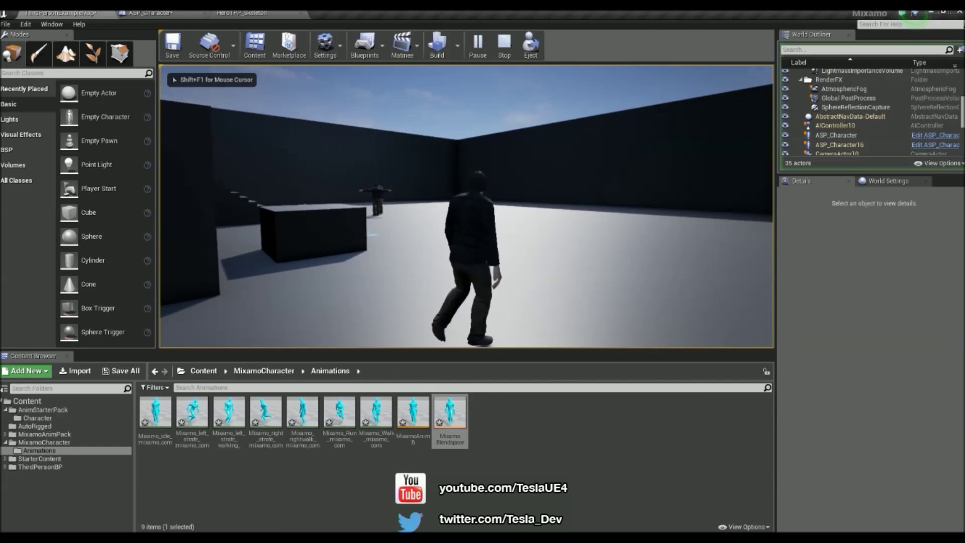
key(w)
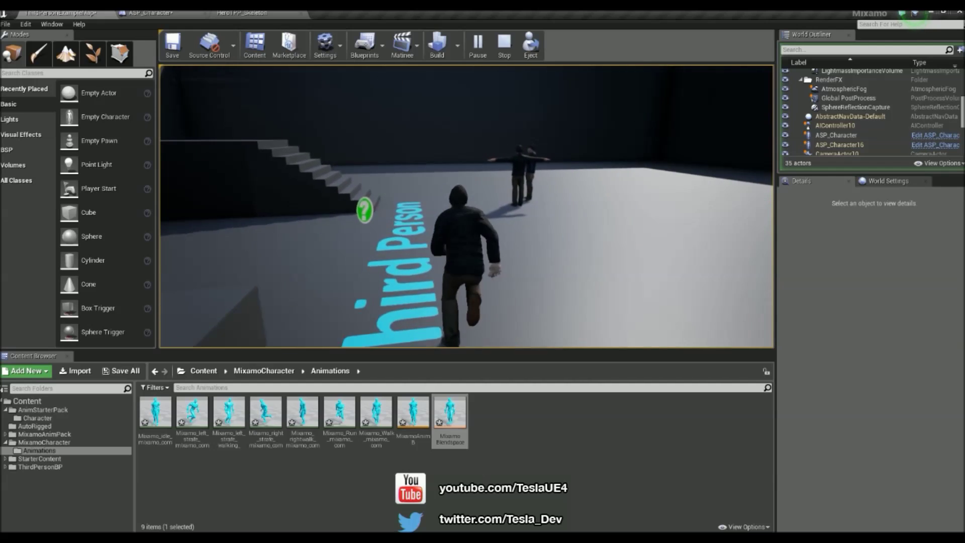
key(w)
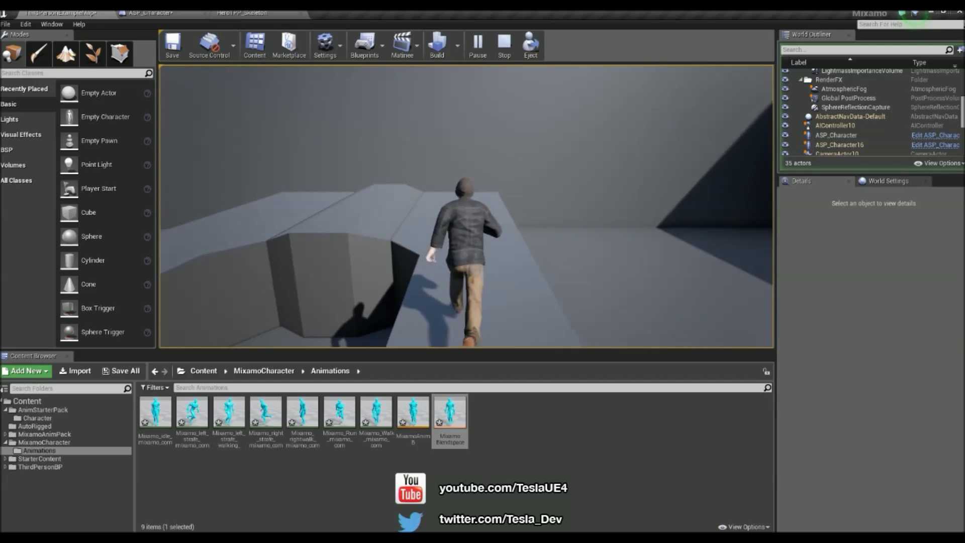
key(w)
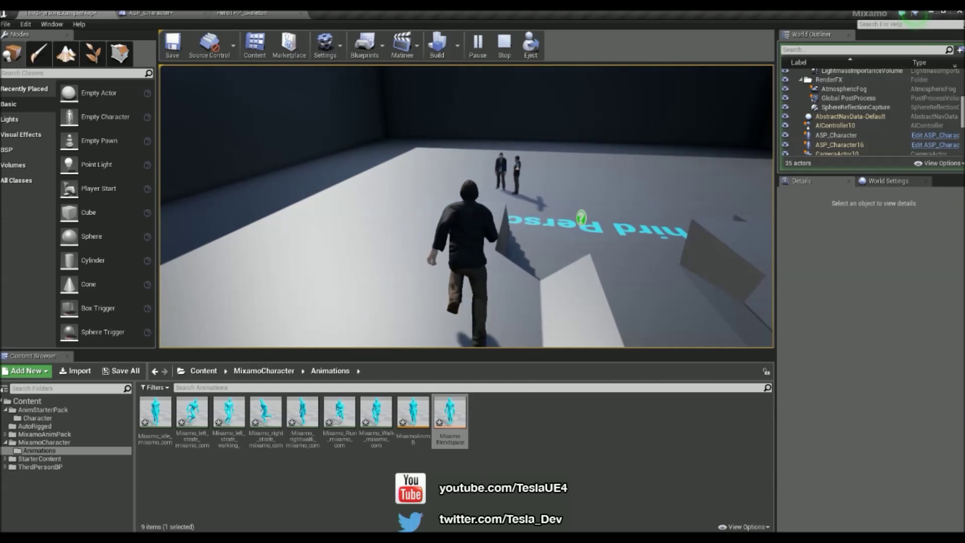
key(w)
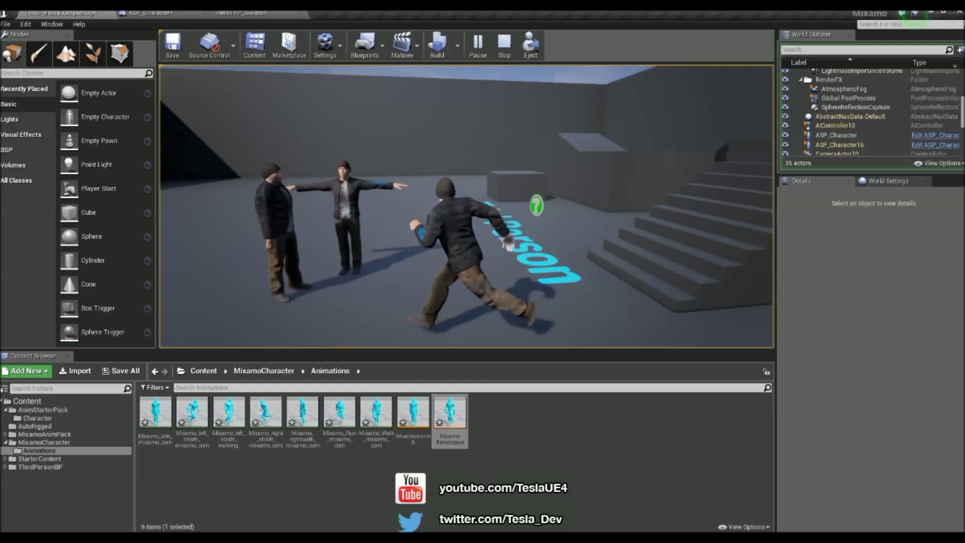